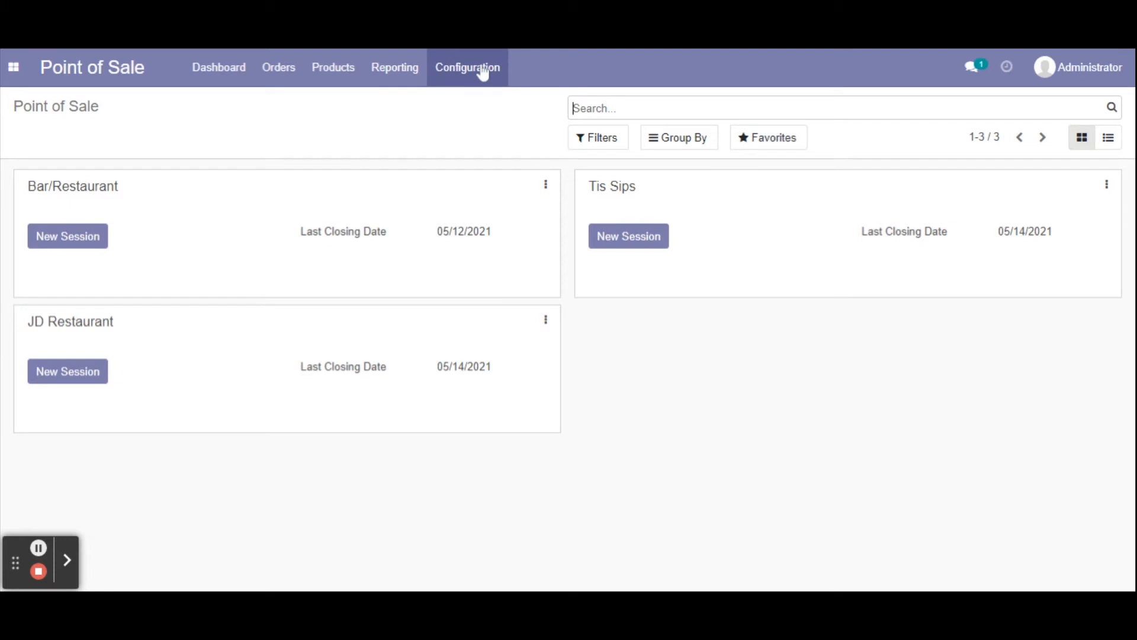
Open the JD Restaurant configuration from the Point of Sale list for editing
left_click(483, 72)
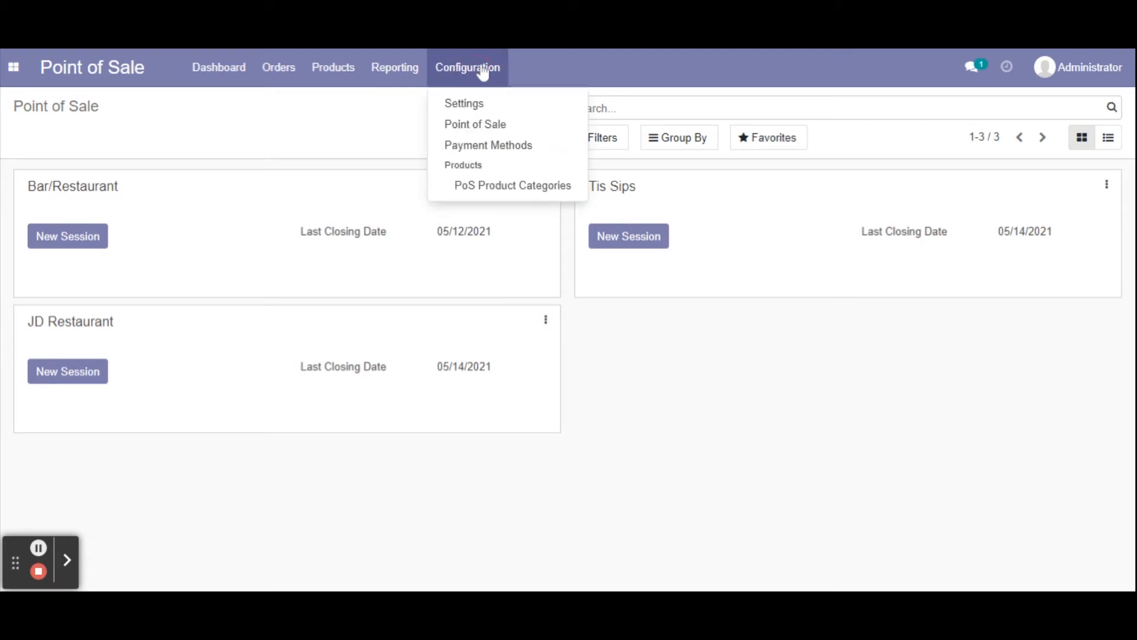
left_click(480, 125)
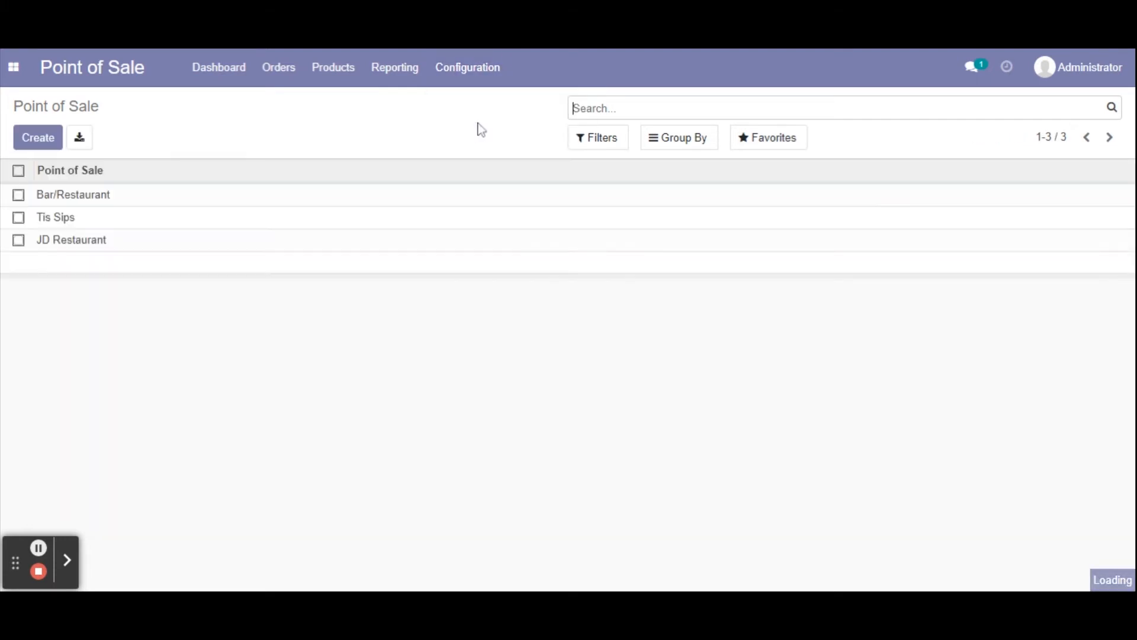
left_click(38, 136)
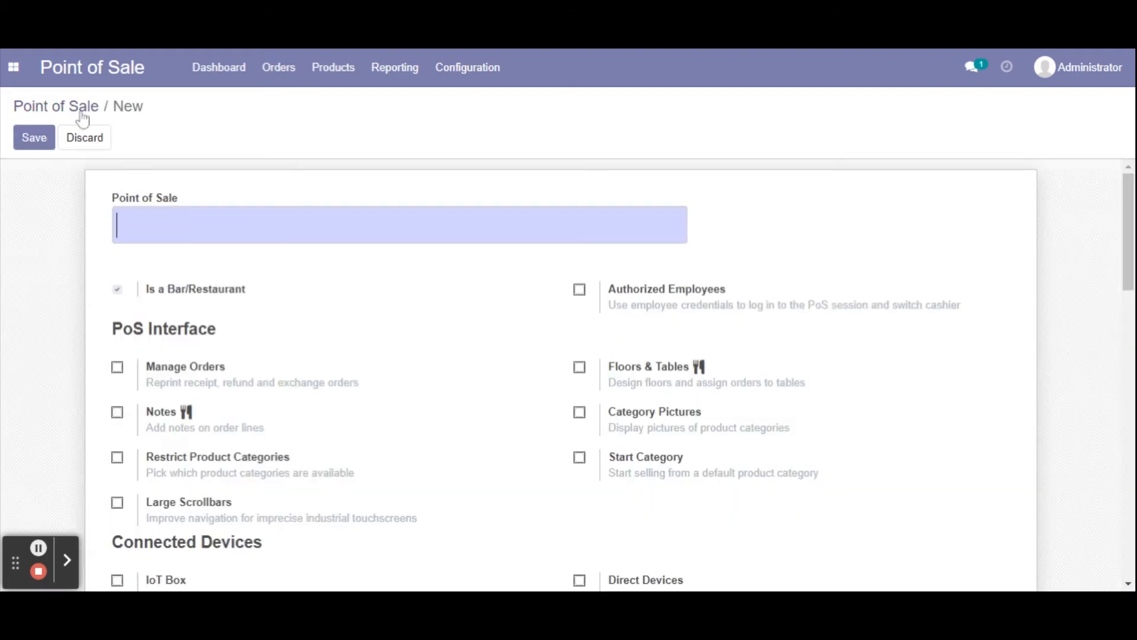
left_click(73, 108)
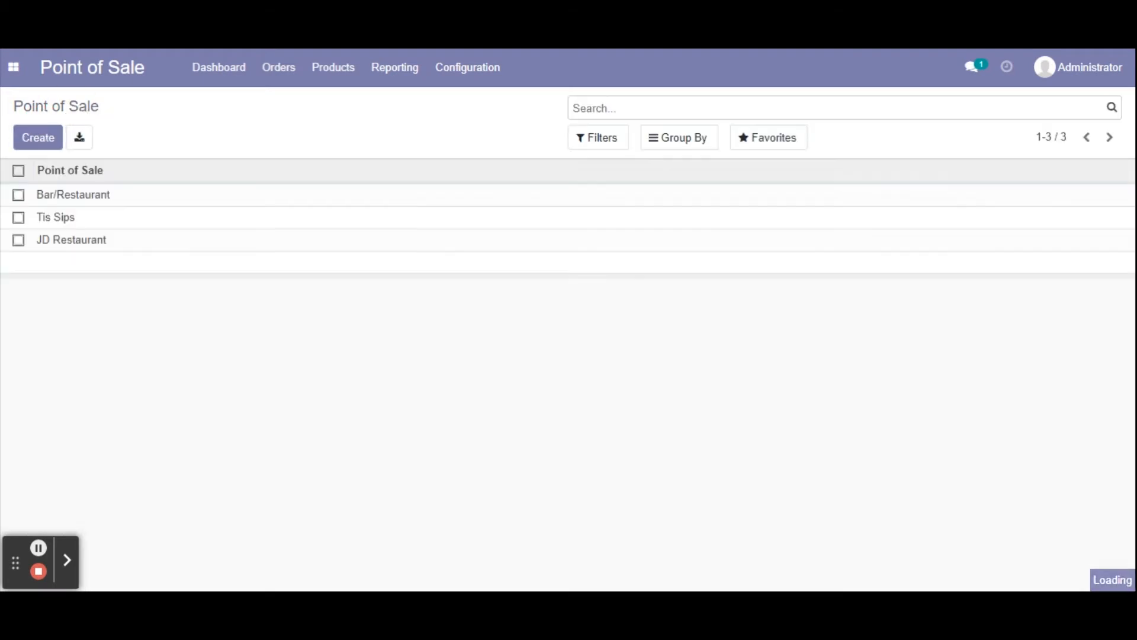
left_click(81, 248)
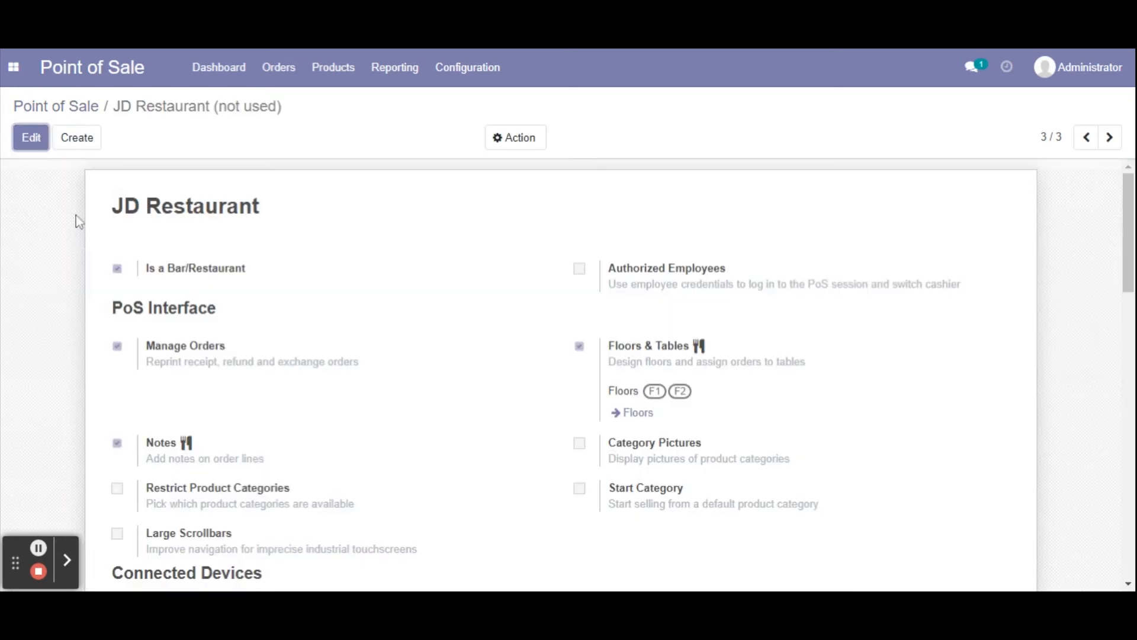
left_click(34, 147)
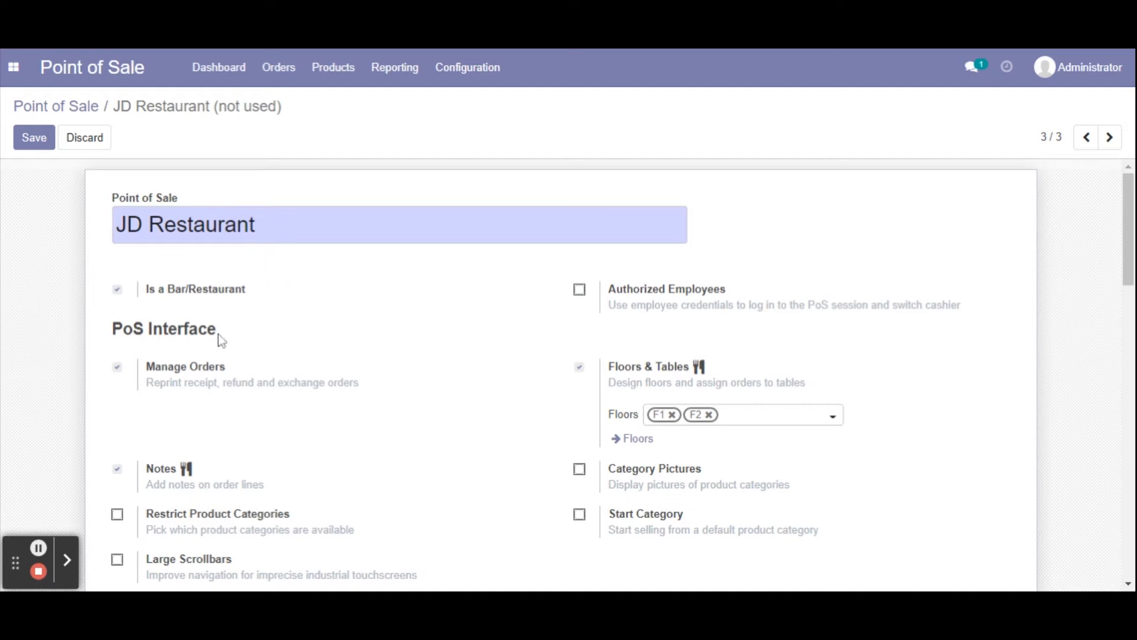
Disable and re-enable Is a Bar/Restaurant for JD Restaurant, and turn on Floors & Tables
left_click(118, 290)
left_click(118, 290)
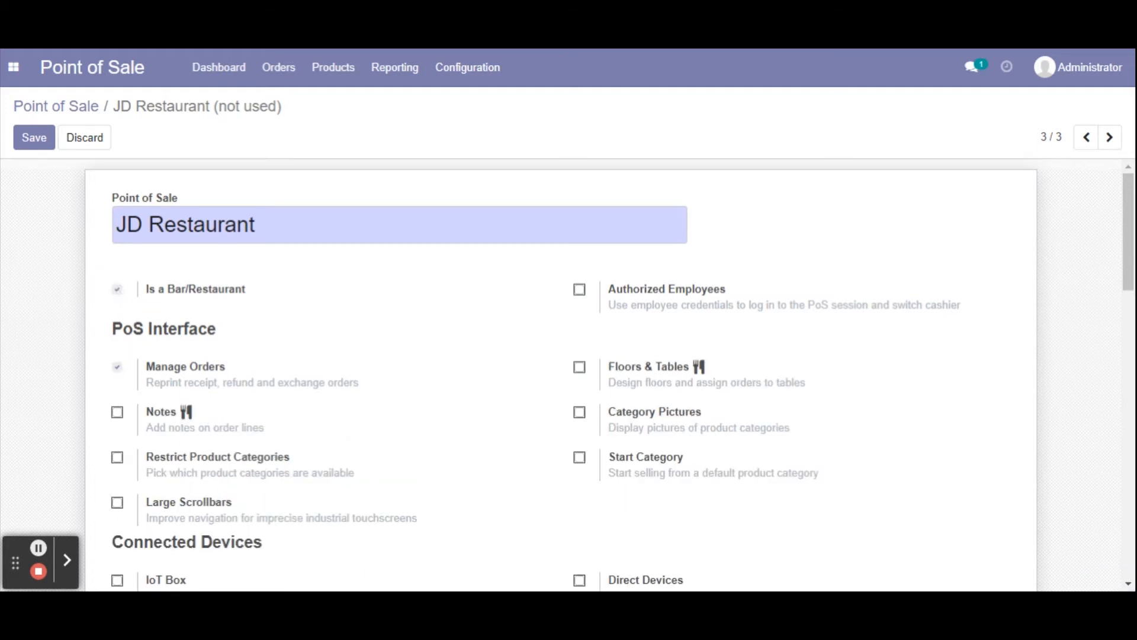
left_click(580, 366)
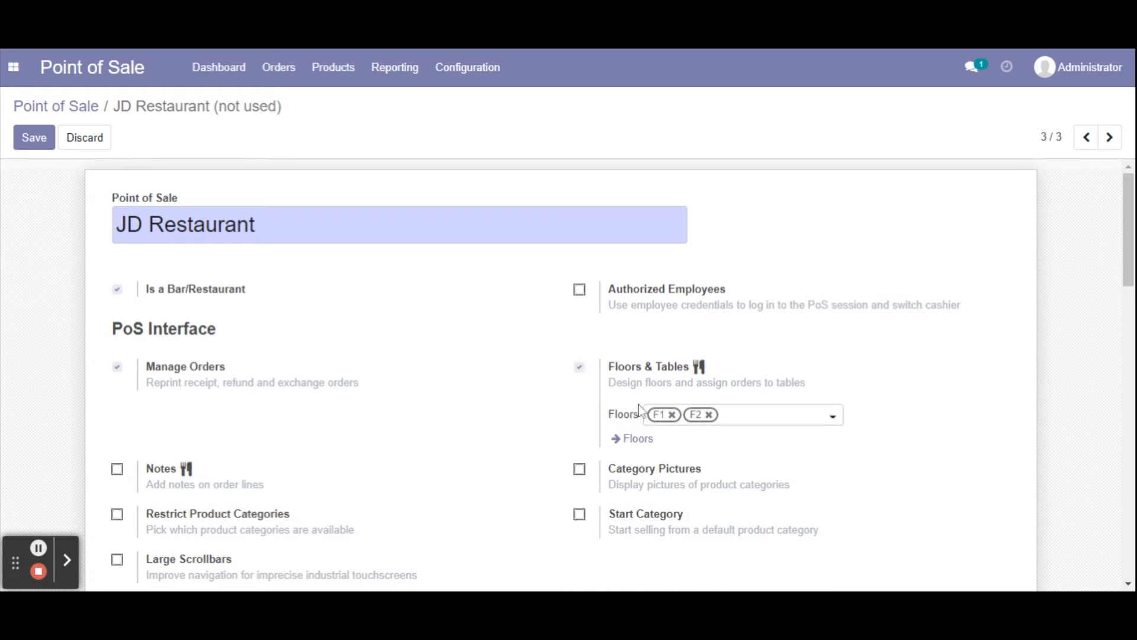
Examine the table list of floor F1 in the floor plans and return to the JD Restaurant configuration
left_click(640, 439)
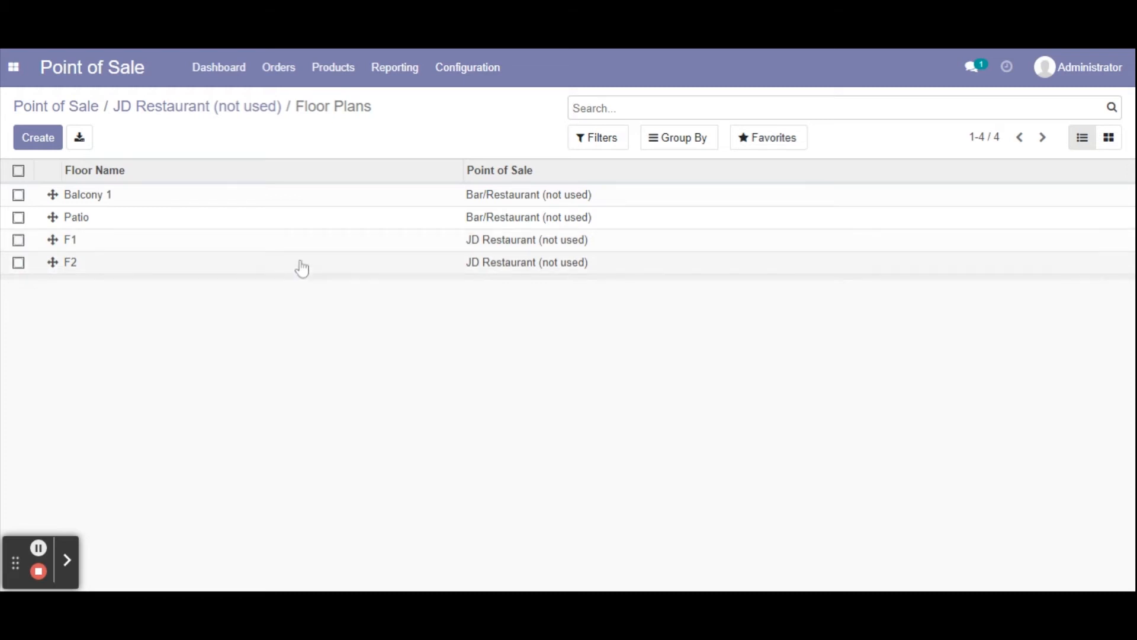
left_click(319, 249)
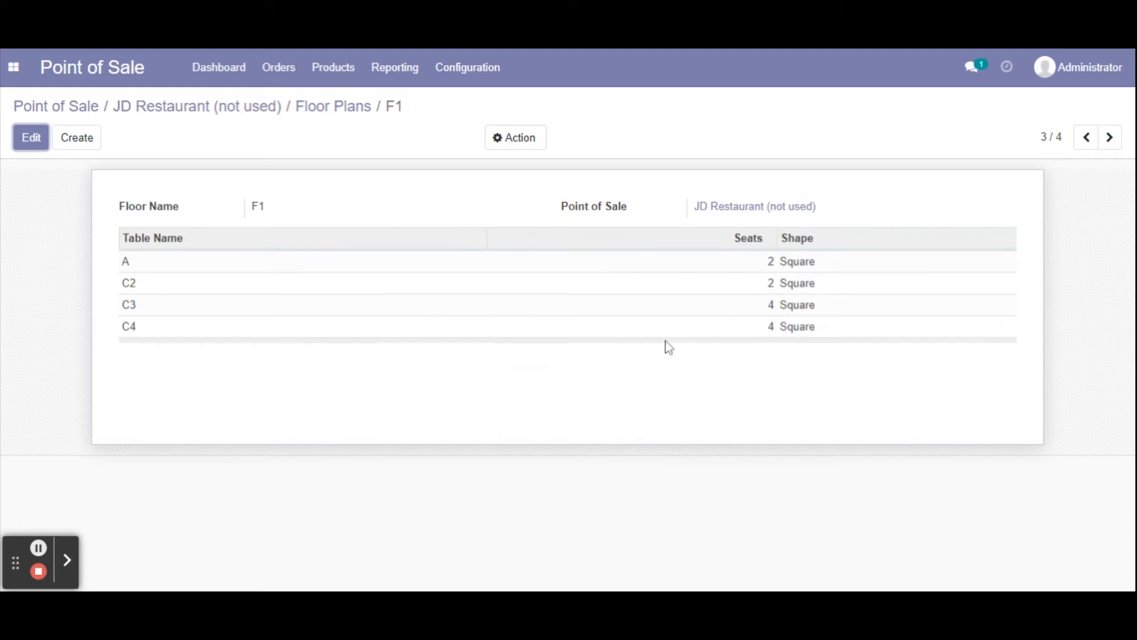
left_click(132, 113)
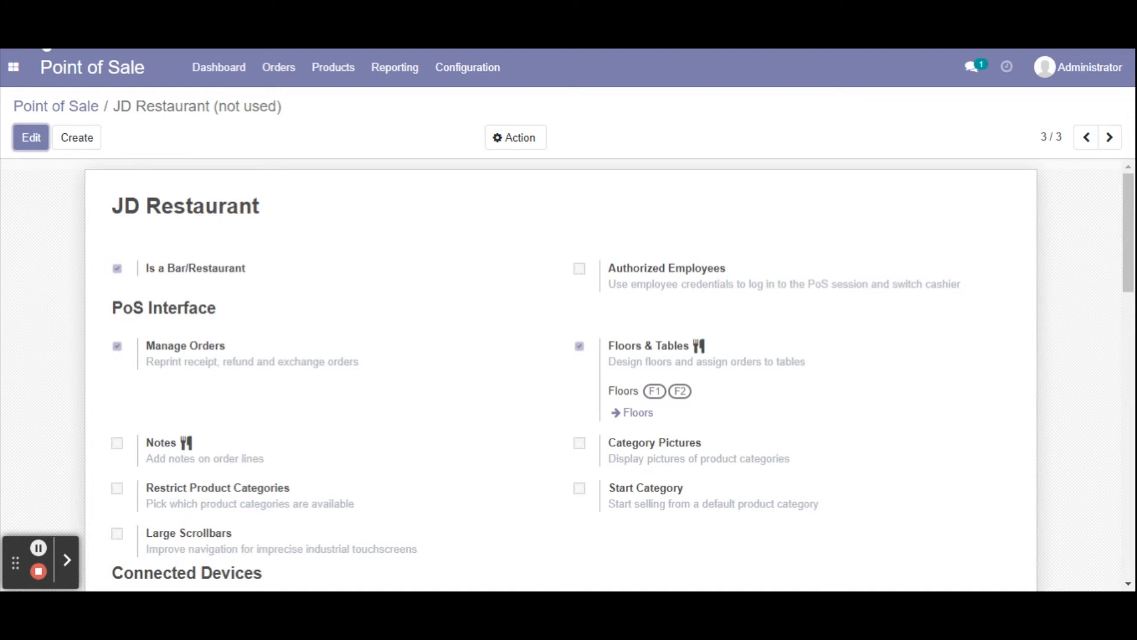
Enable Notes on order lines in the JD Restaurant PoS interface settings
left_click(31, 136)
scroll(172, 364, "down", 5)
scroll(171, 231, "up", 2)
left_click(119, 221)
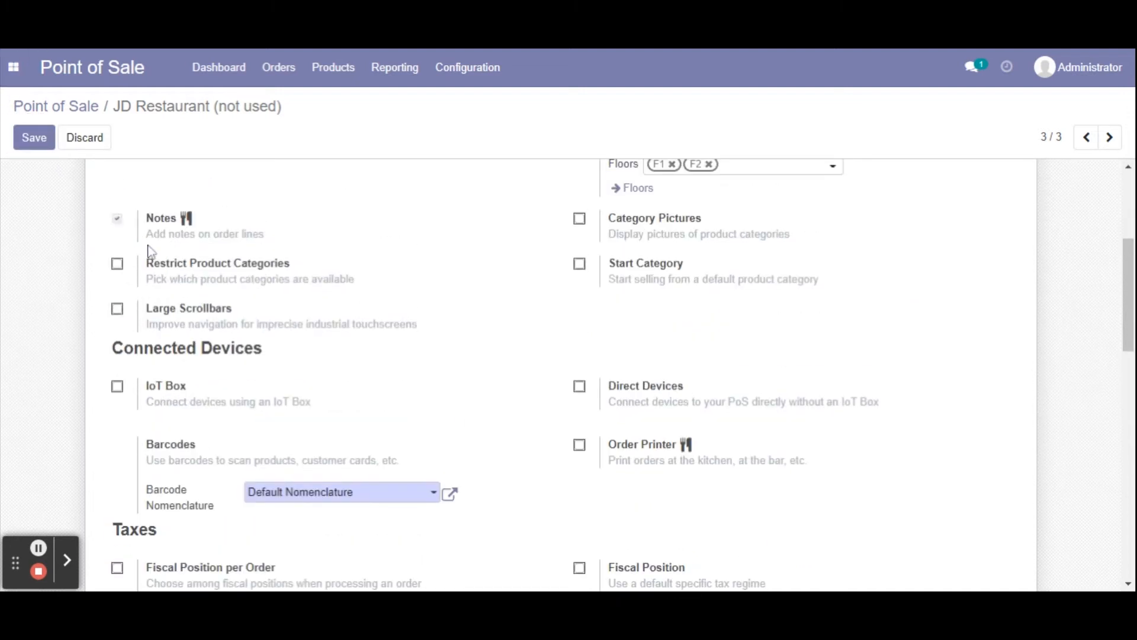
Enable Bill Printing and Bill Splitting under Bills & Receipts and save the JD Restaurant configuration
scroll(214, 305, "down", 10)
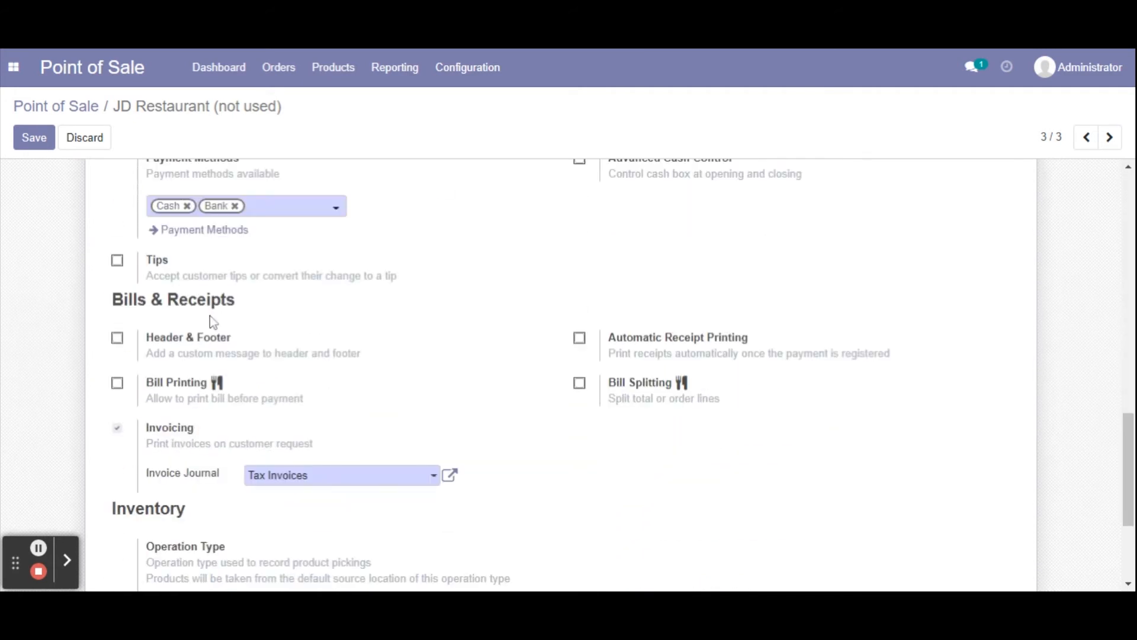
scroll(210, 317, "down", 3)
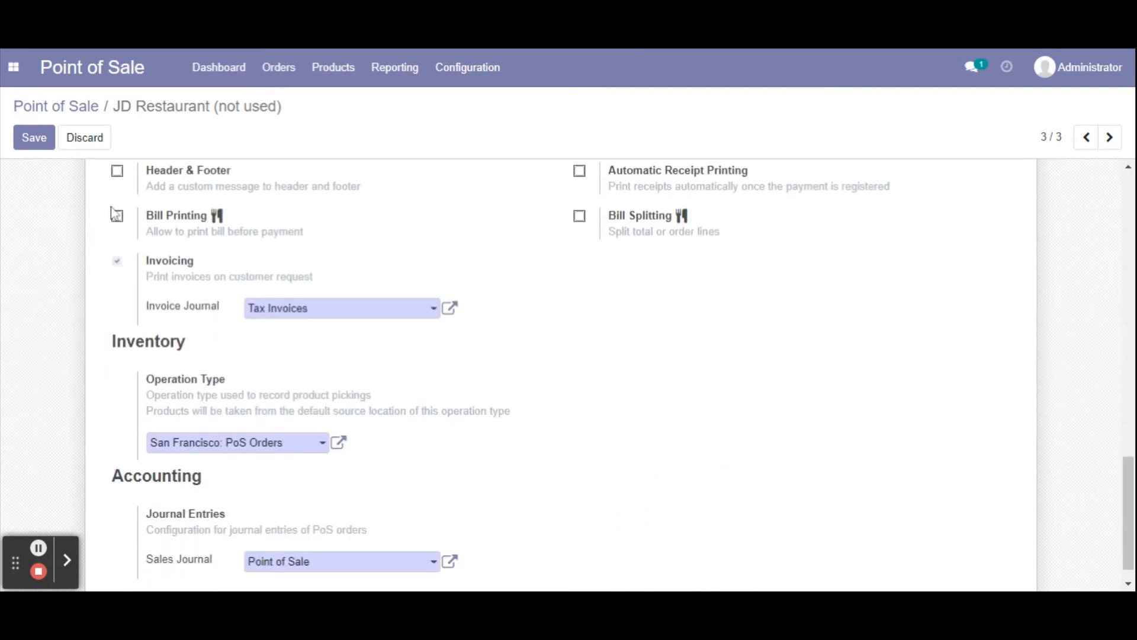
left_click(118, 218)
left_click(580, 219)
scroll(256, 327, "down", 1)
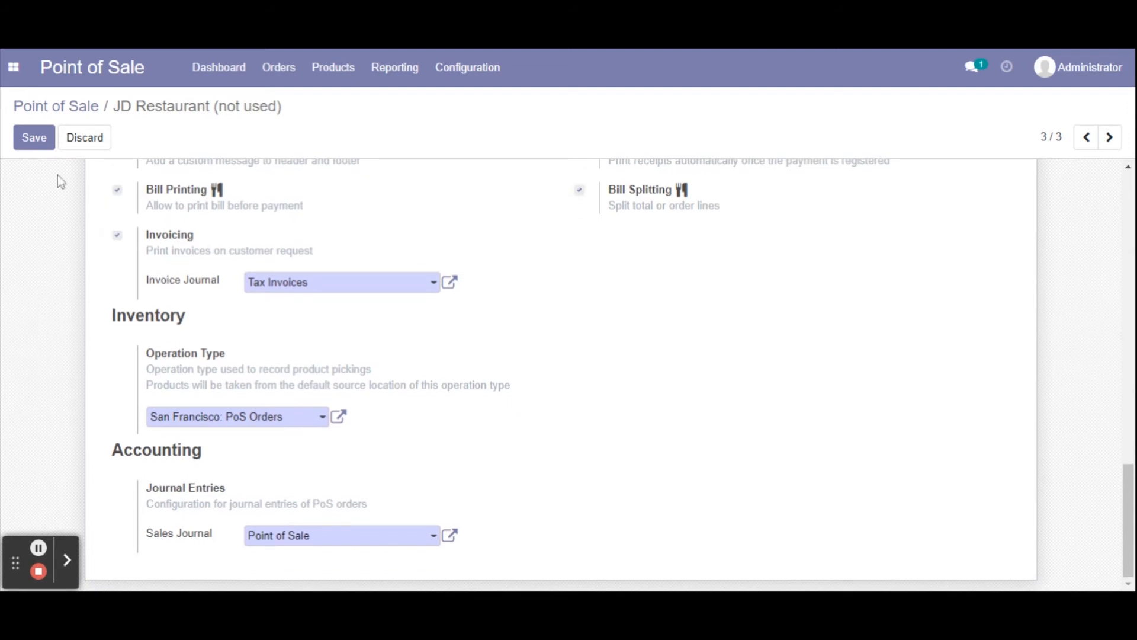
left_click(33, 139)
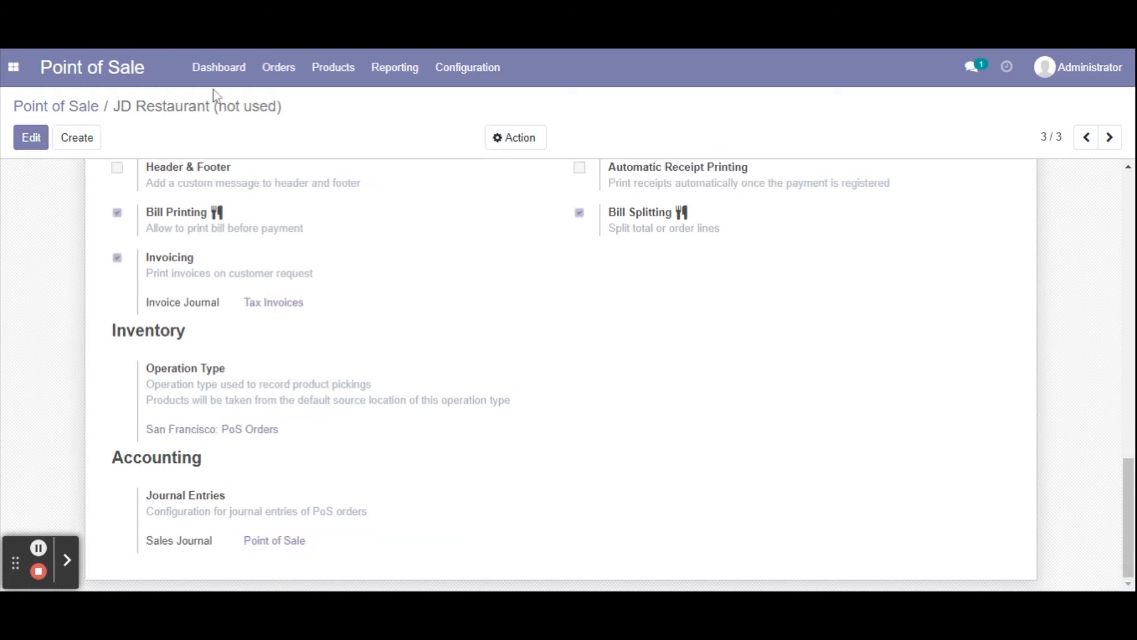
Start a new session for JD Restaurant and view its F1 and F2 floor plans, ending on F1
left_click(220, 70)
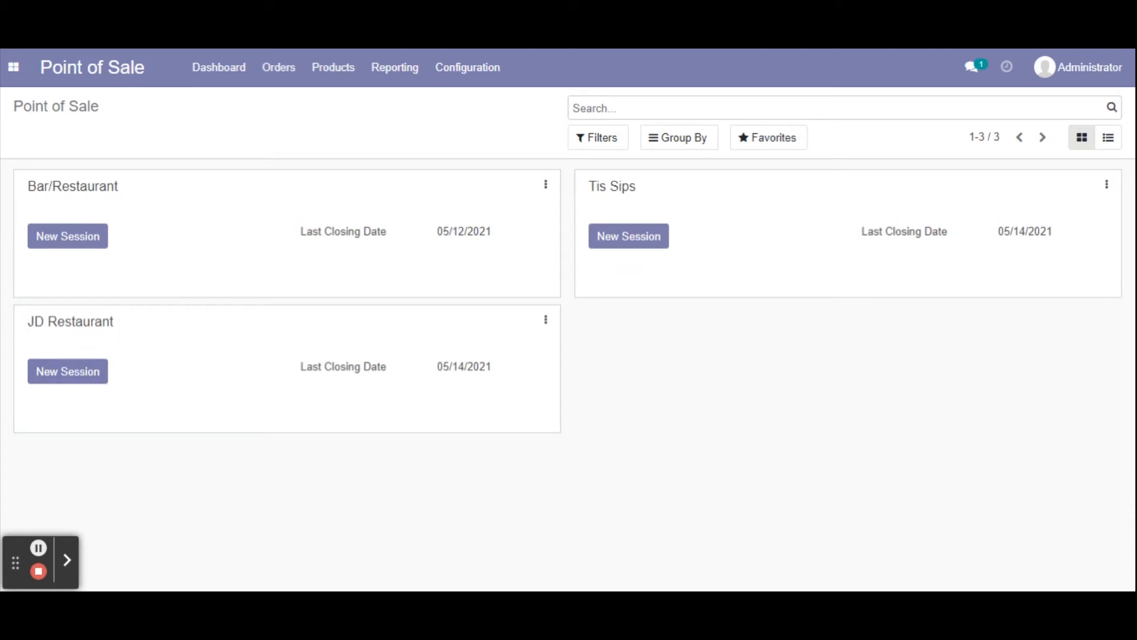
left_click(70, 379)
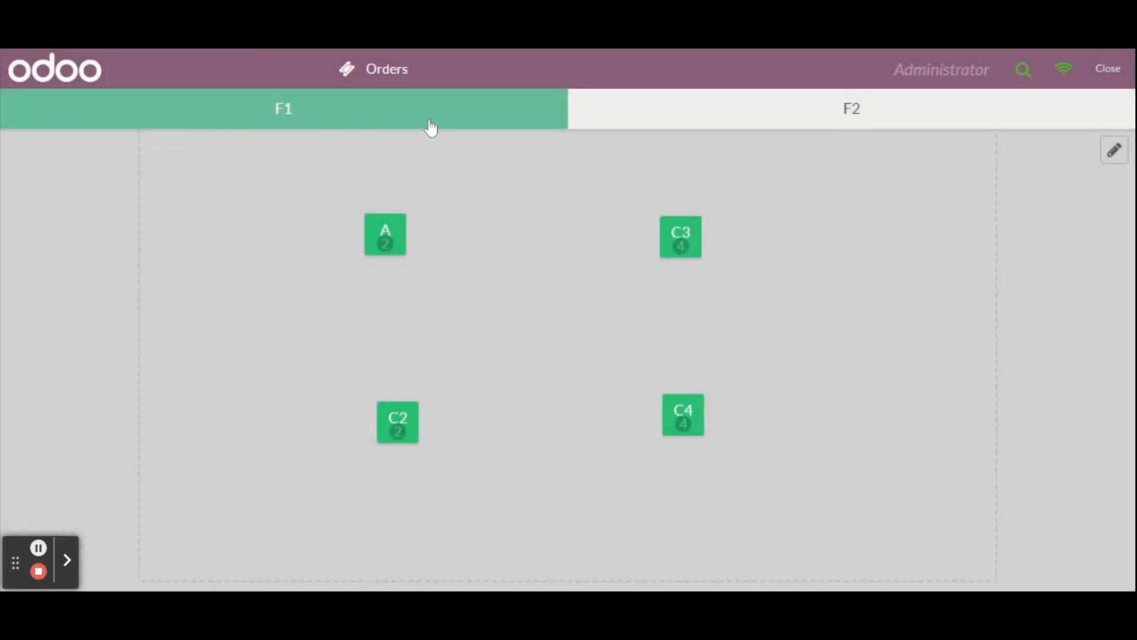
left_click(804, 113)
left_click(480, 114)
left_click(709, 125)
left_click(542, 115)
left_click(613, 117)
left_click(531, 114)
Enlarge table A in floor F1's edit mode, and switch its shape to round and back to square
left_click(1114, 155)
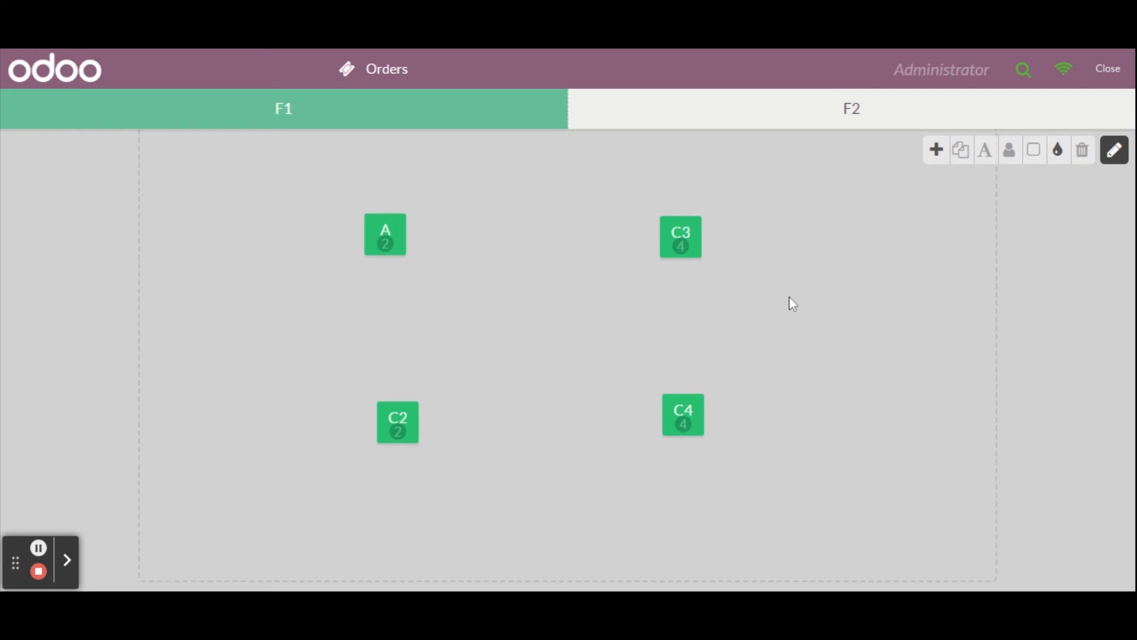
left_click(393, 244)
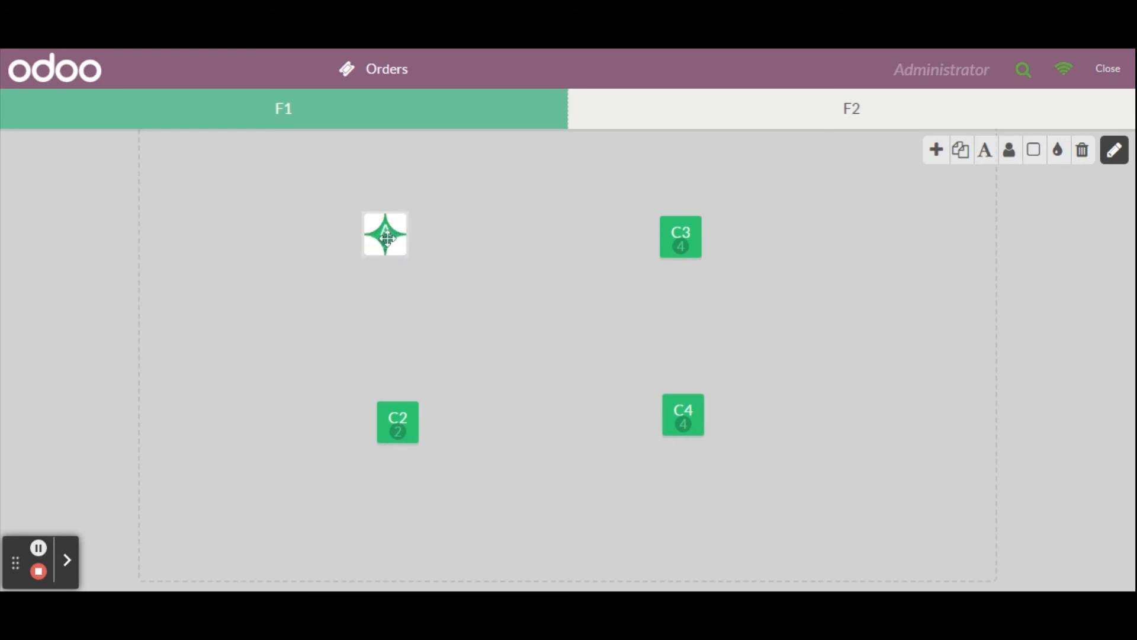
mouse_move(388, 240)
left_mouse_down()
mouse_move(302, 232)
mouse_move(405, 247)
mouse_move(350, 295)
mouse_move(274, 213)
mouse_move(375, 203)
mouse_move(396, 230)
left_mouse_up()
left_click(391, 249)
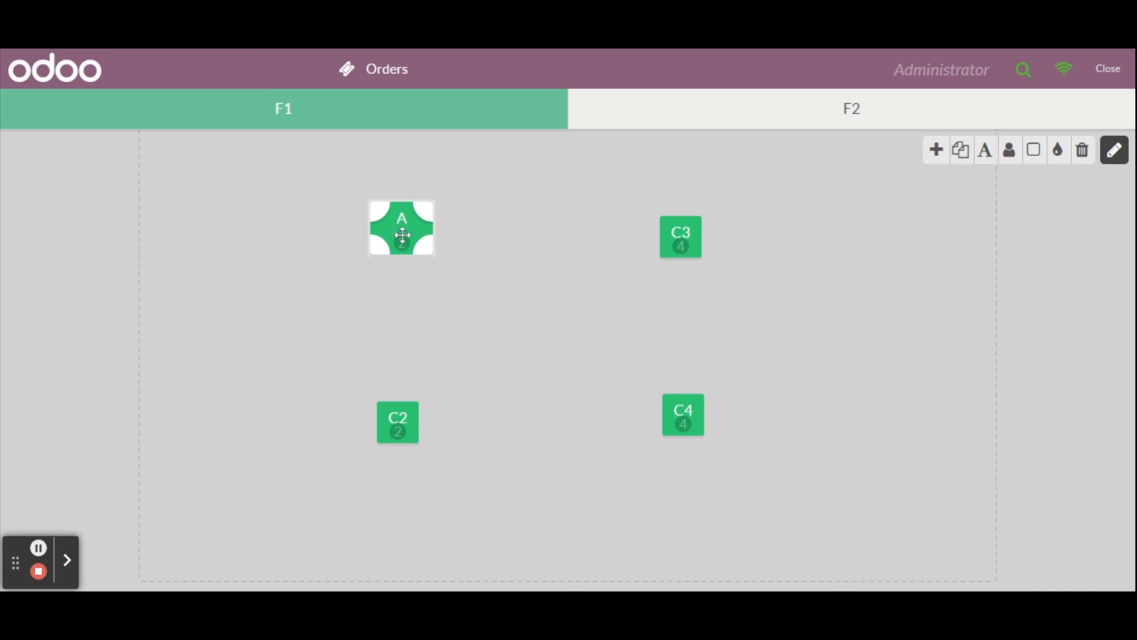
left_click(1035, 154)
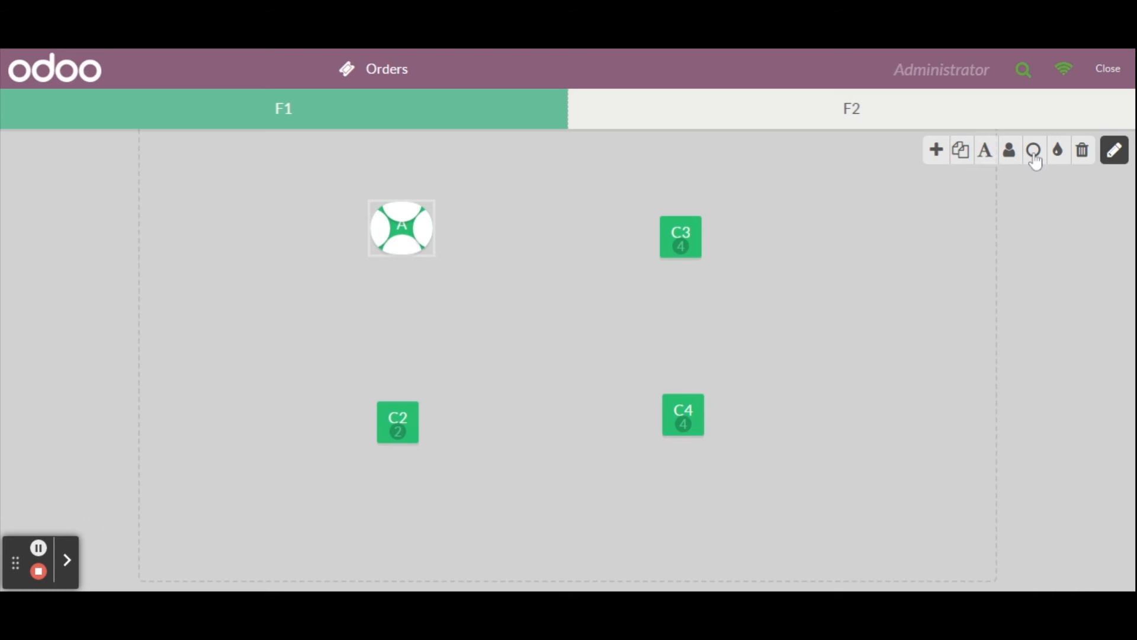
left_click(1036, 158)
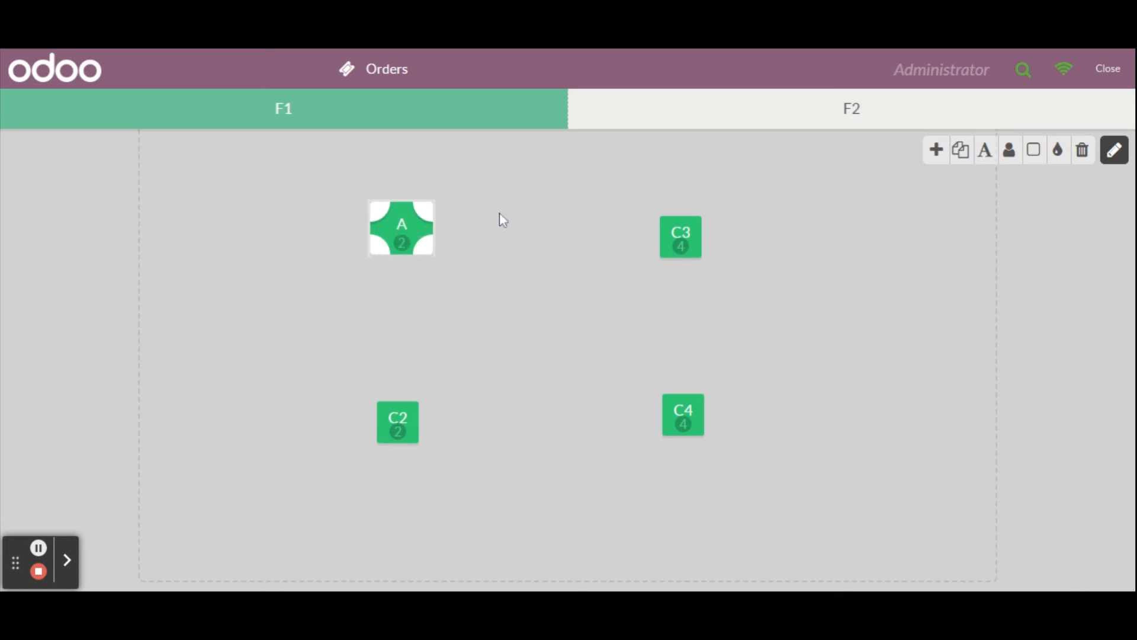
Colour table A blue and keep A as its table name
left_click(1065, 156)
left_click(1065, 204)
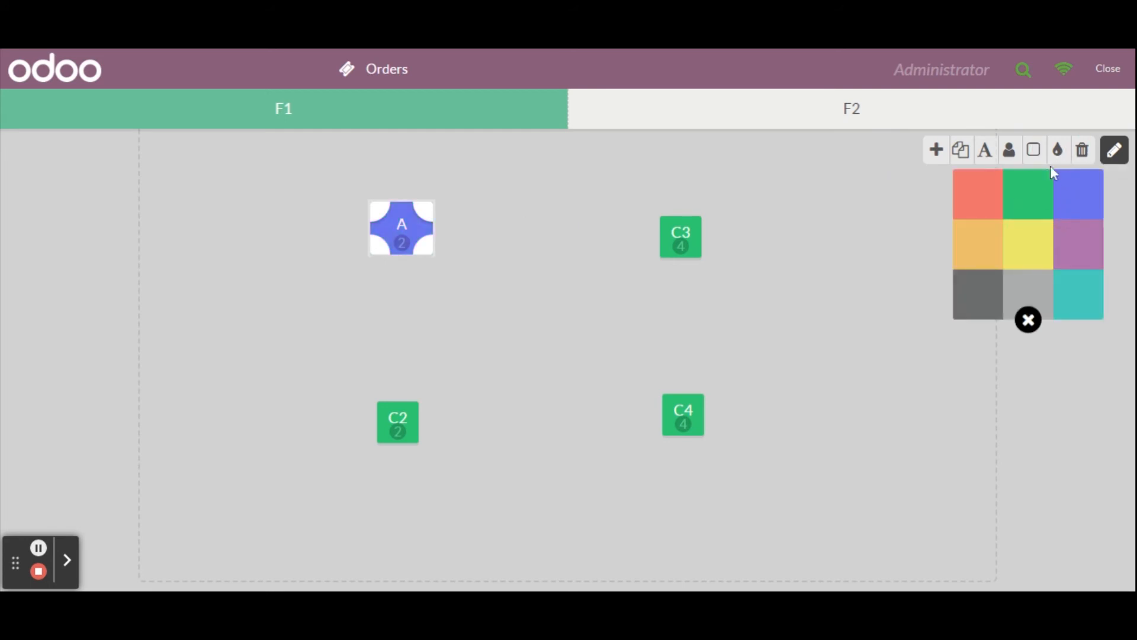
left_click(986, 152)
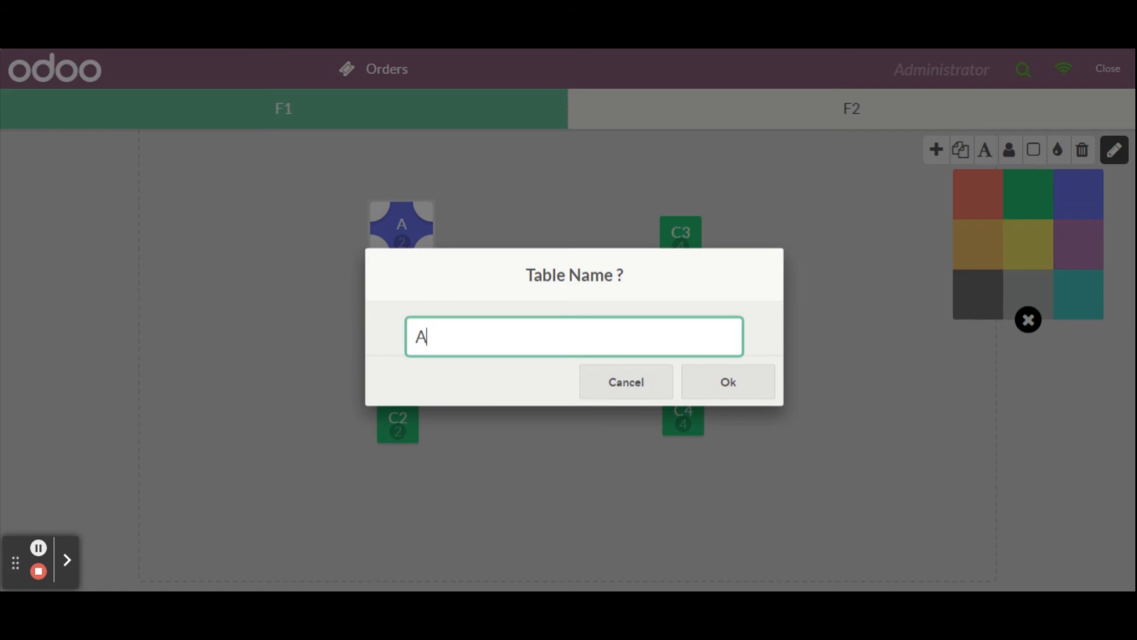
left_click(714, 381)
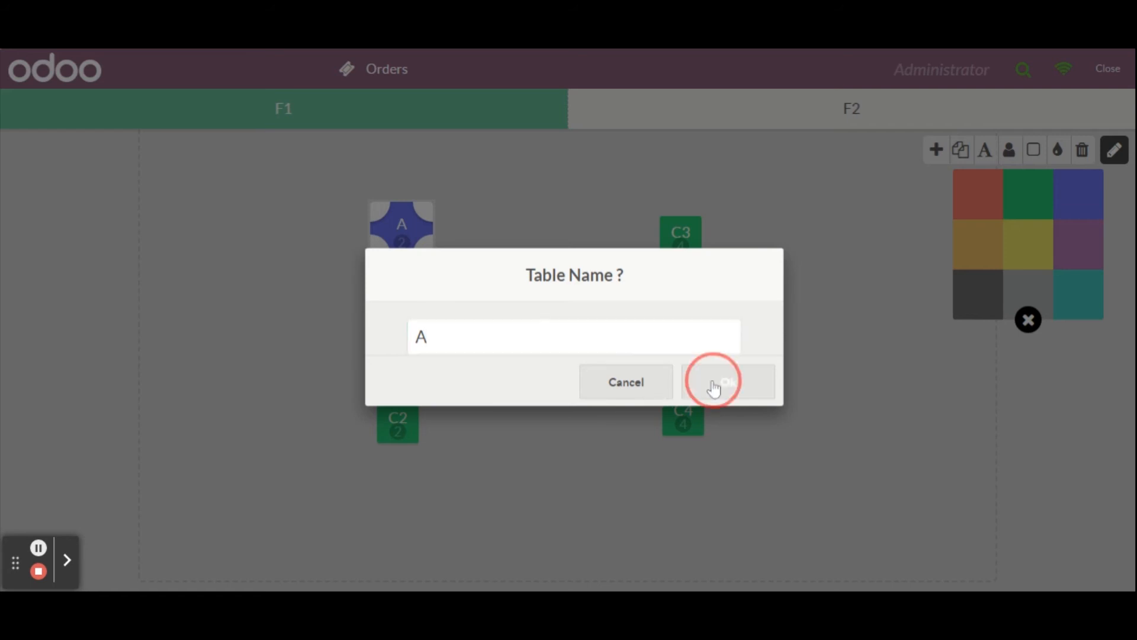
Duplicate table A on floor F1 and delete the copy
left_click(961, 152)
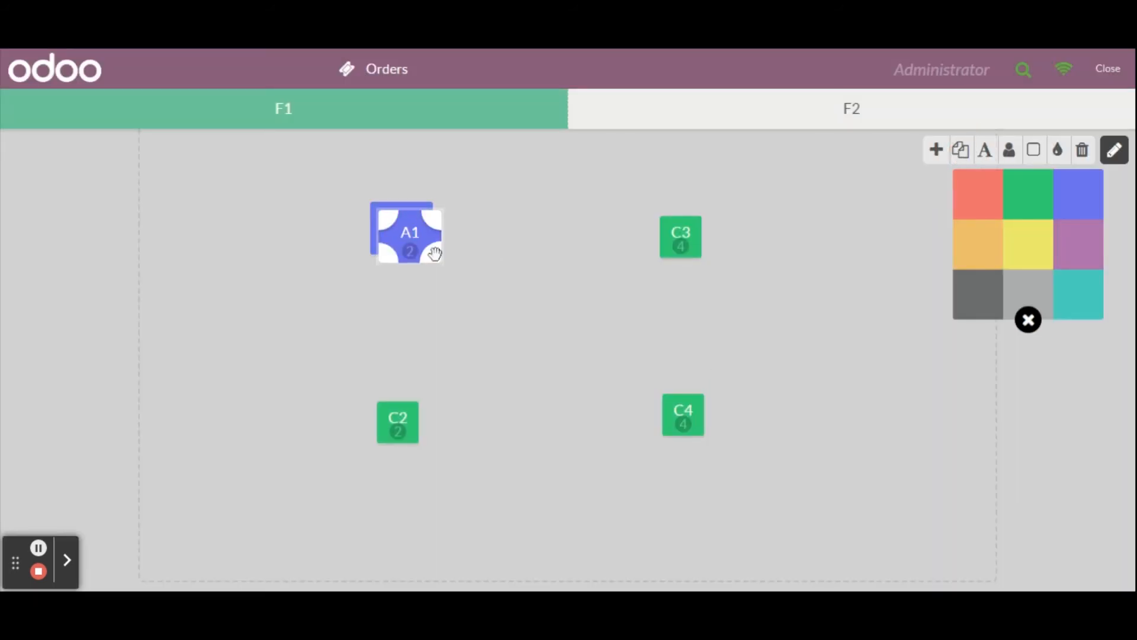
left_click(490, 254)
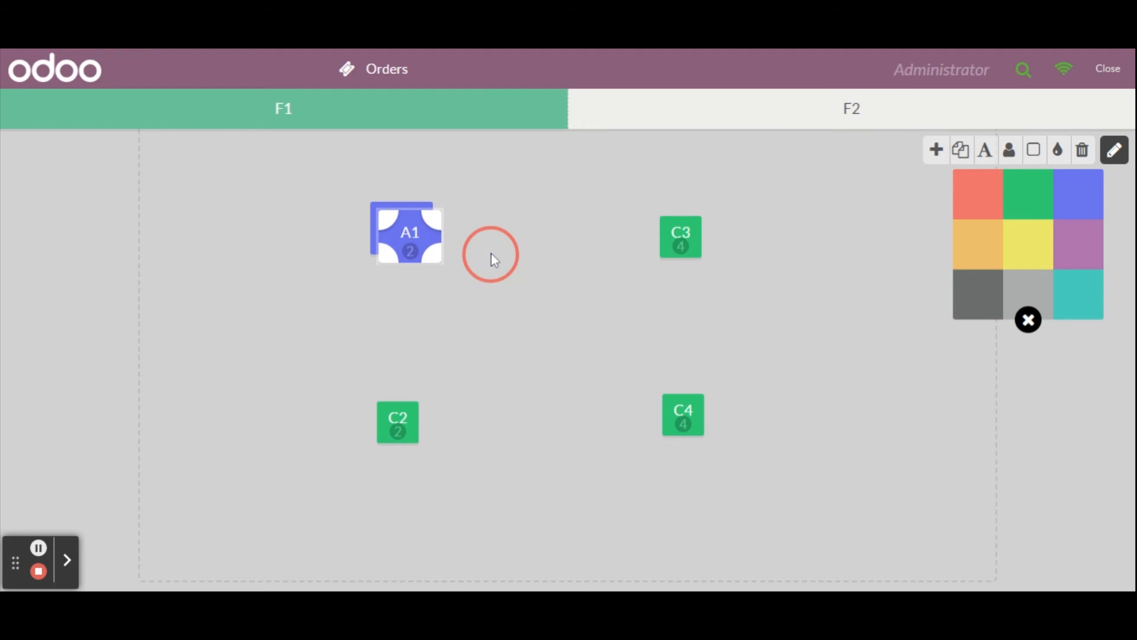
left_click(410, 242)
left_click(513, 221)
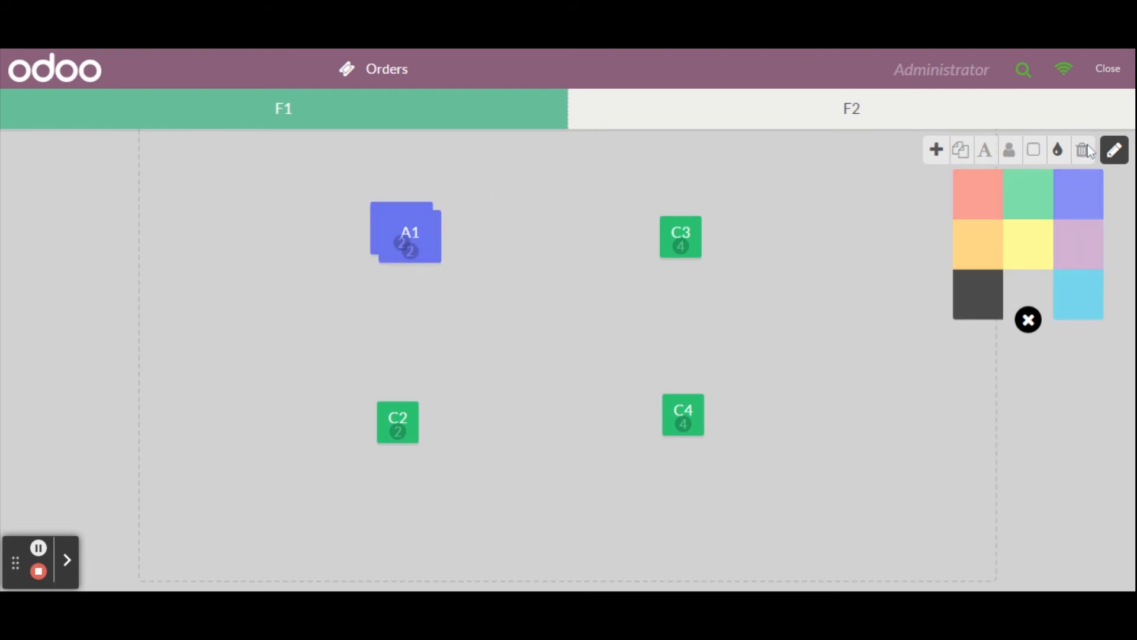
left_click(413, 244)
left_click(1083, 150)
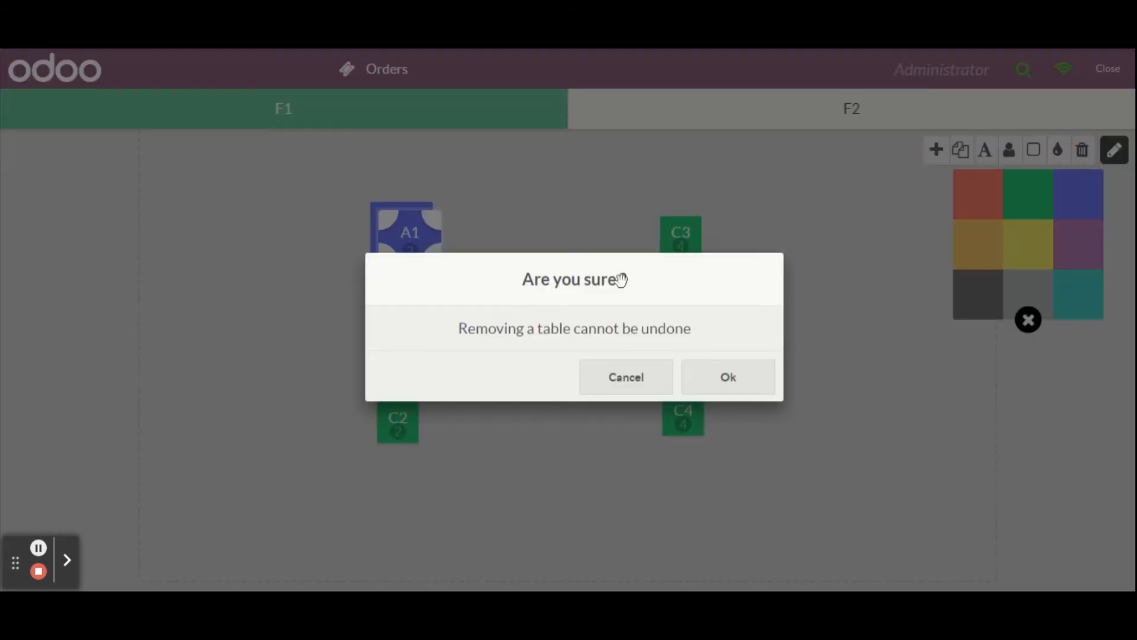
left_click(703, 375)
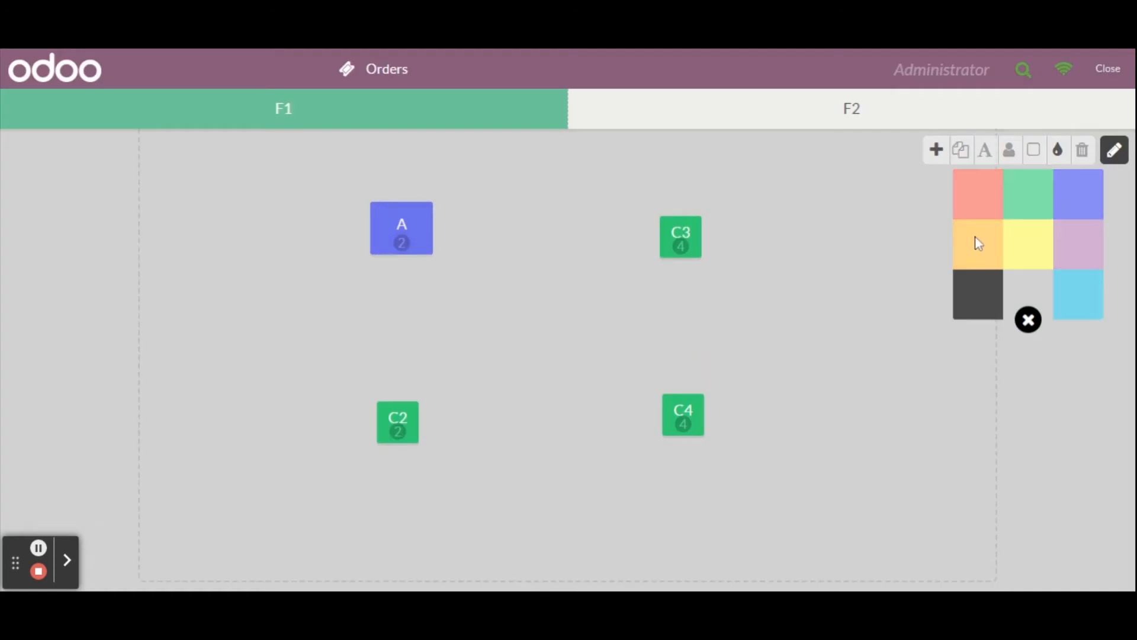
Add a new table to floor F1 and remove it again
left_click(937, 152)
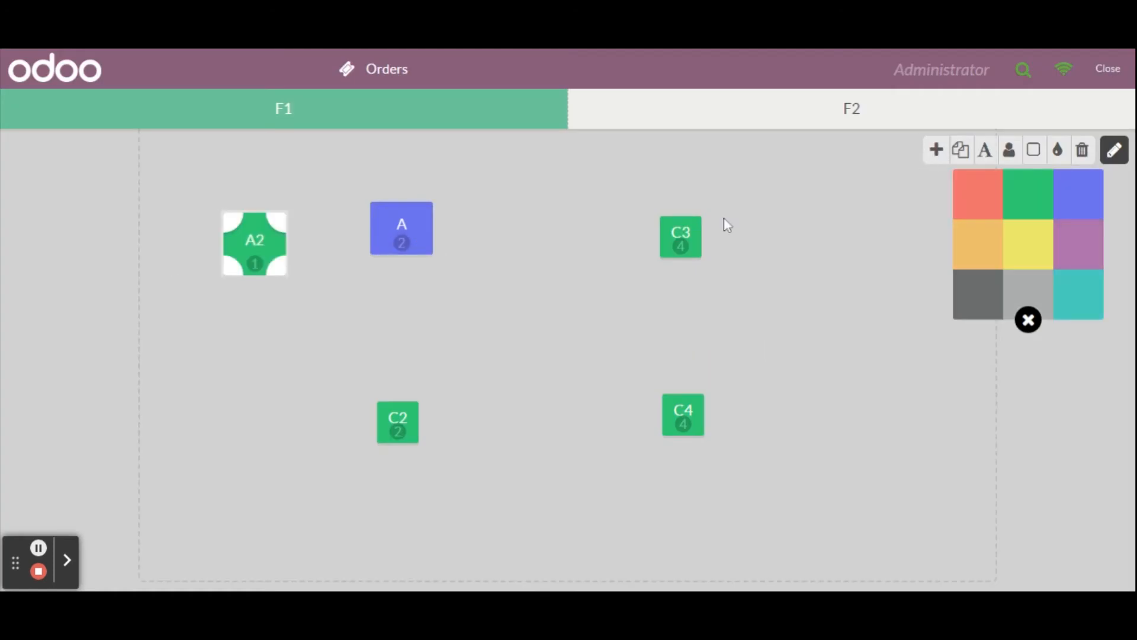
left_click(1083, 150)
left_click(701, 379)
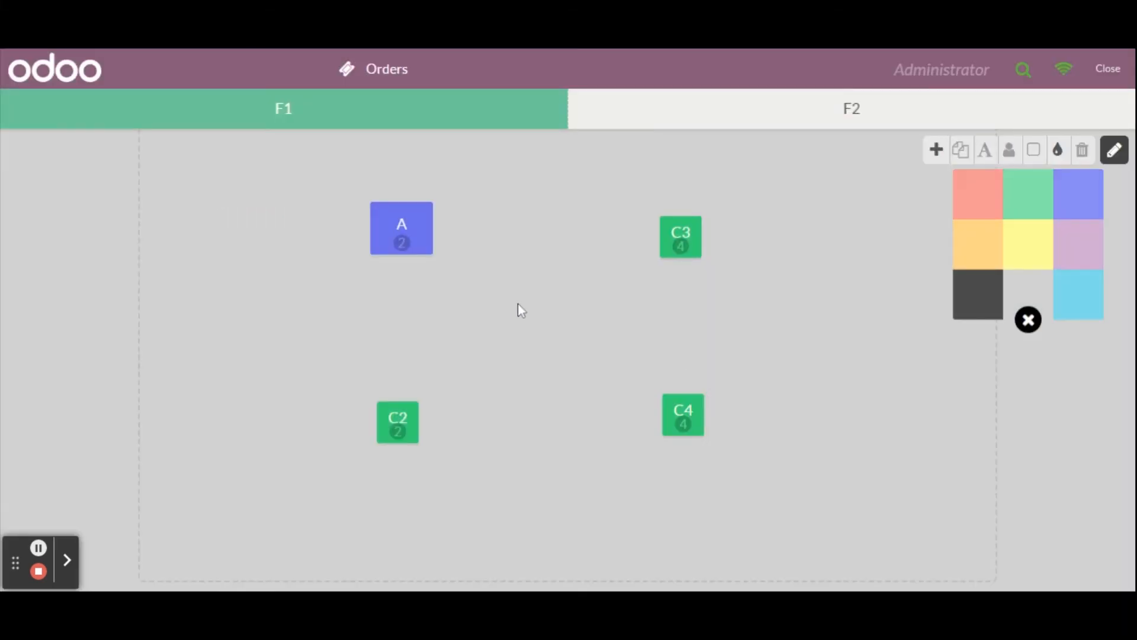
Finish editing floor F1, open the order for table A and add one Burger
left_click(1120, 153)
left_click(405, 239)
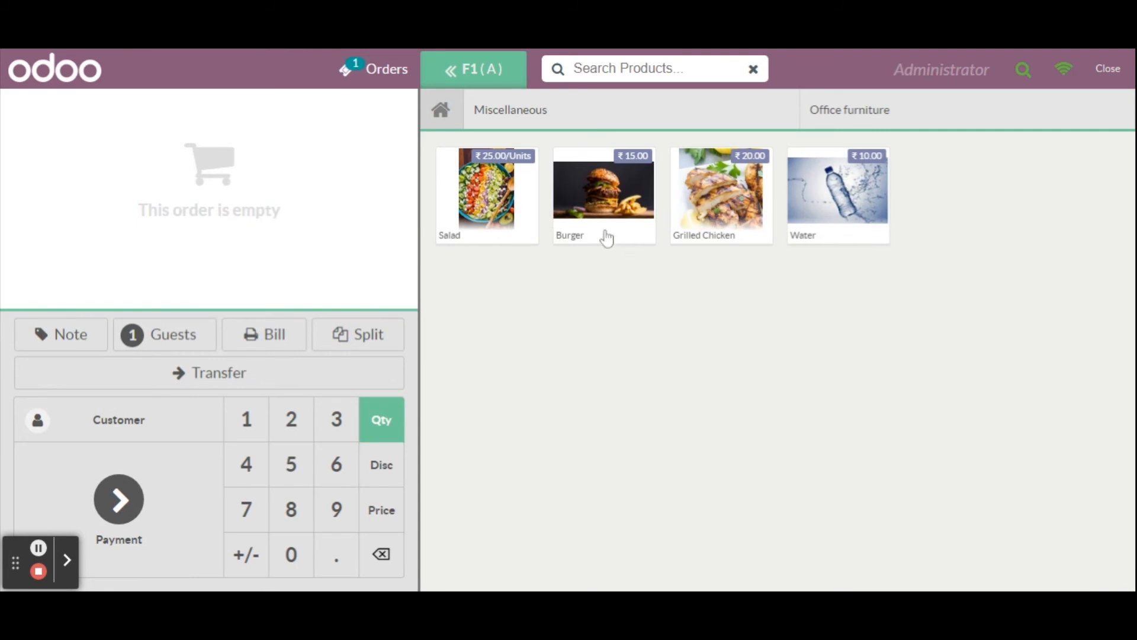
left_click(604, 222)
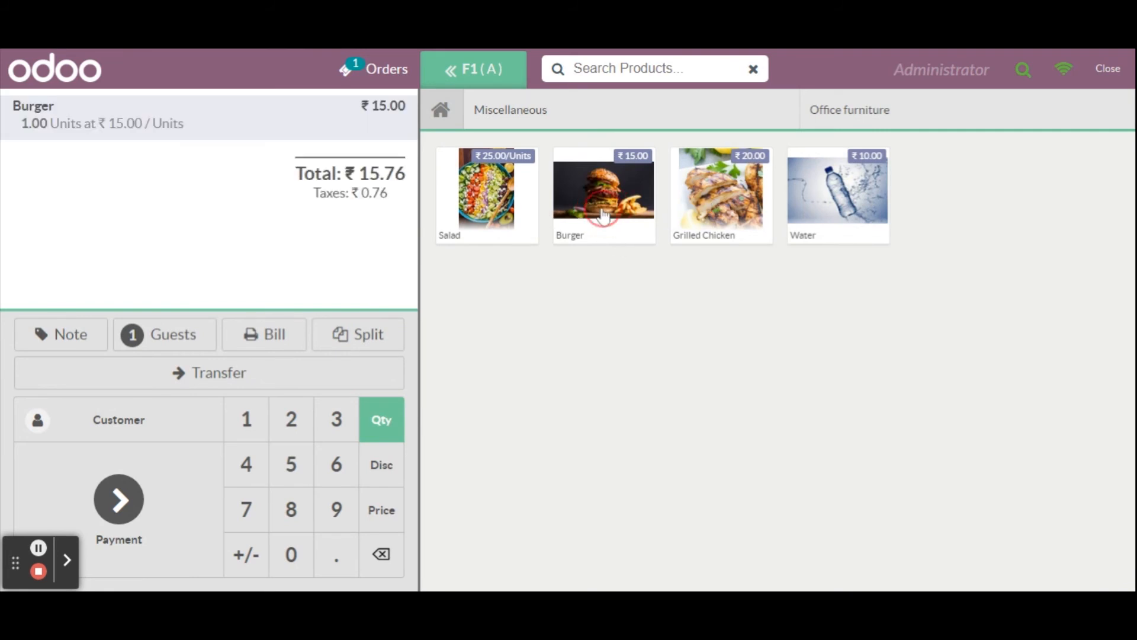
Add one Water to table A's order and attach the note "spicy" to the Burger line
left_click(831, 208)
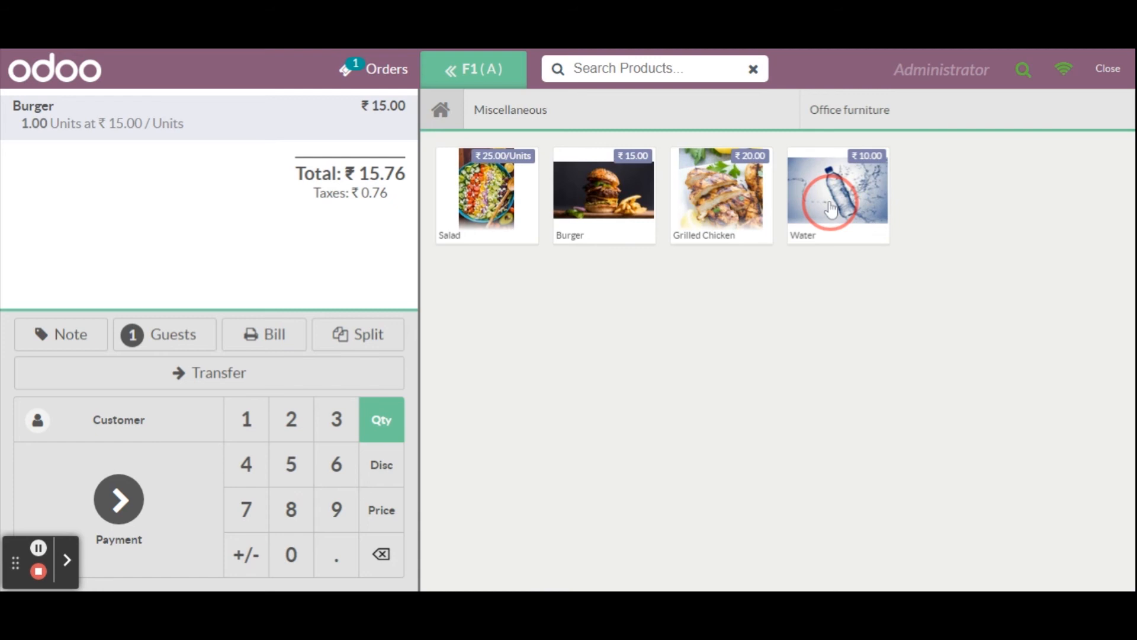
left_click(71, 333)
left_click(132, 119)
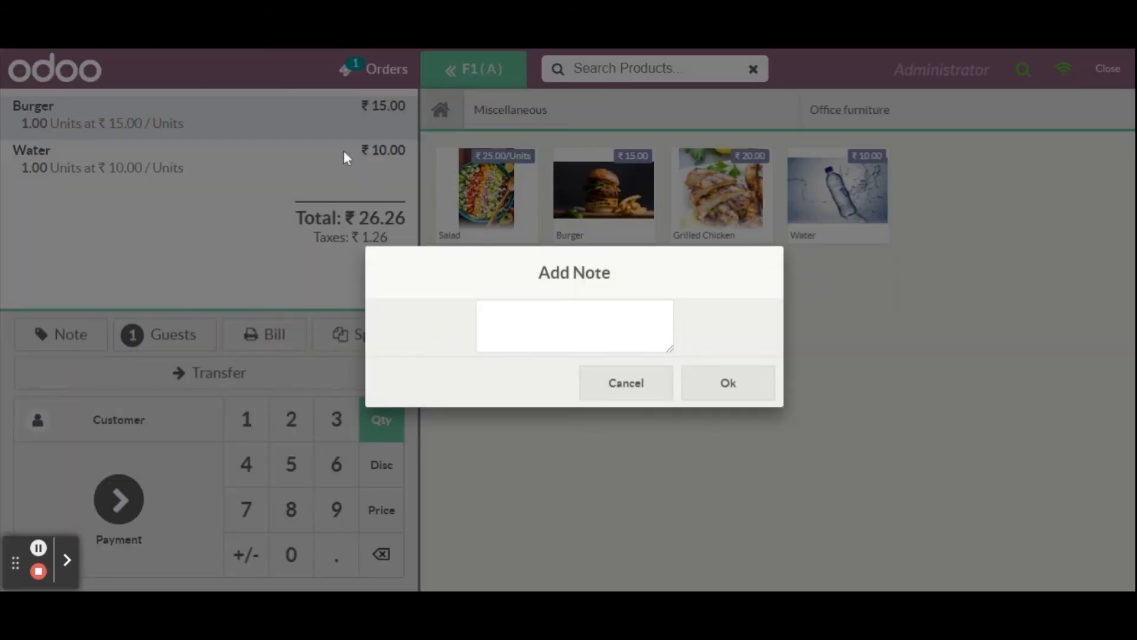
left_click(541, 309)
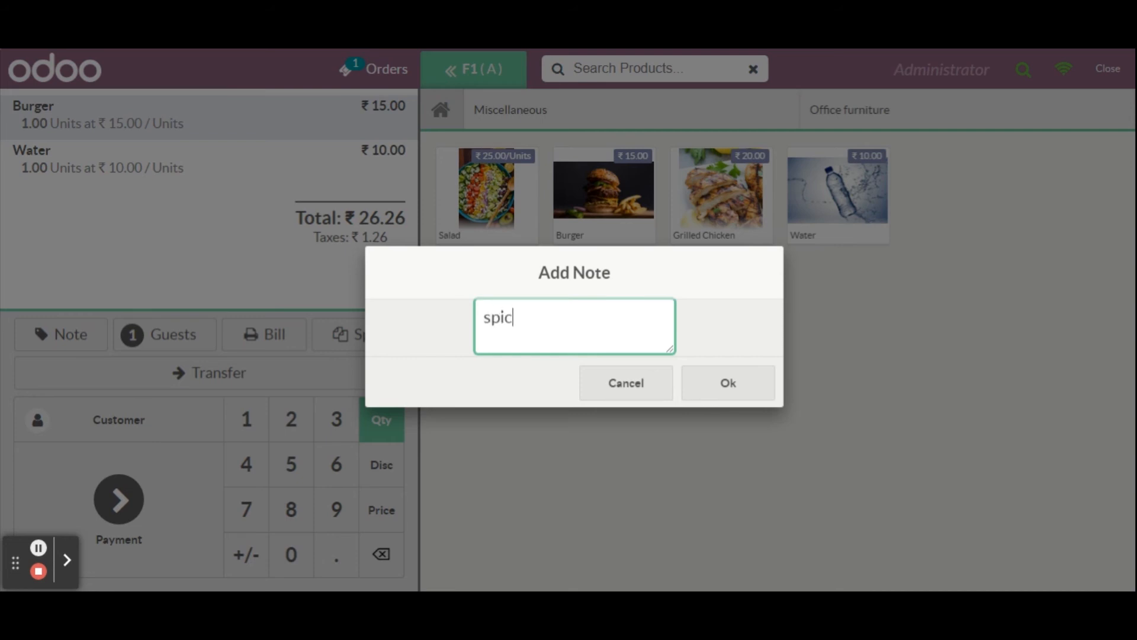
left_click(746, 394)
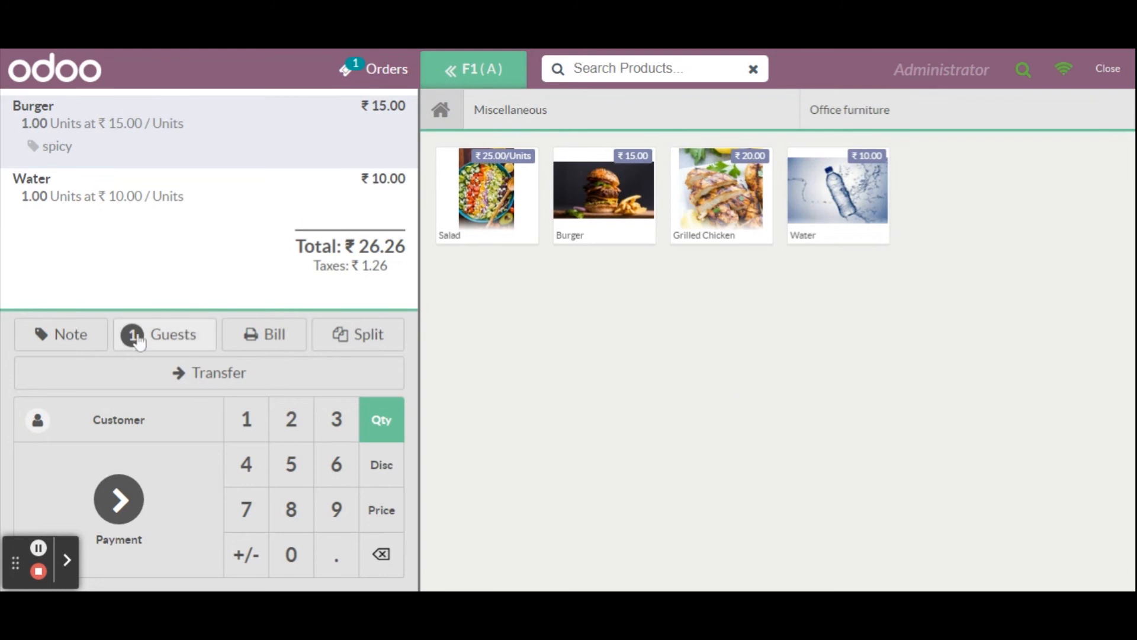
Set the number of guests on table A's order to 2
left_click(173, 336)
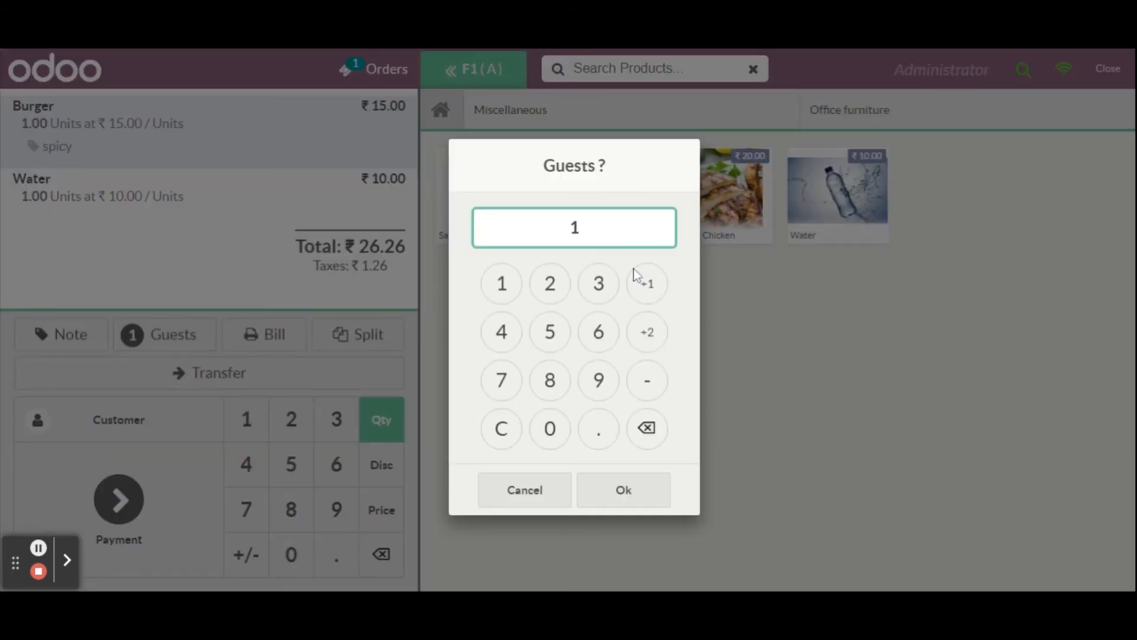
left_click(648, 431)
left_click(551, 284)
left_click(624, 487)
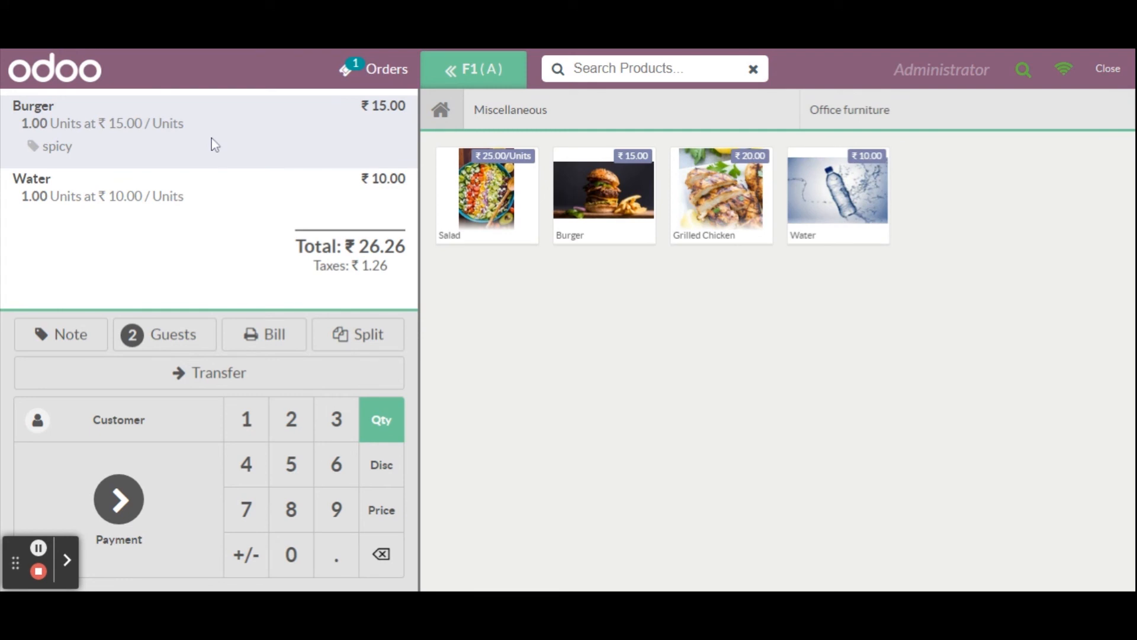
Transfer the order from table A to table C2 on floor F1, then reopen it from the floor plan
left_click(229, 385)
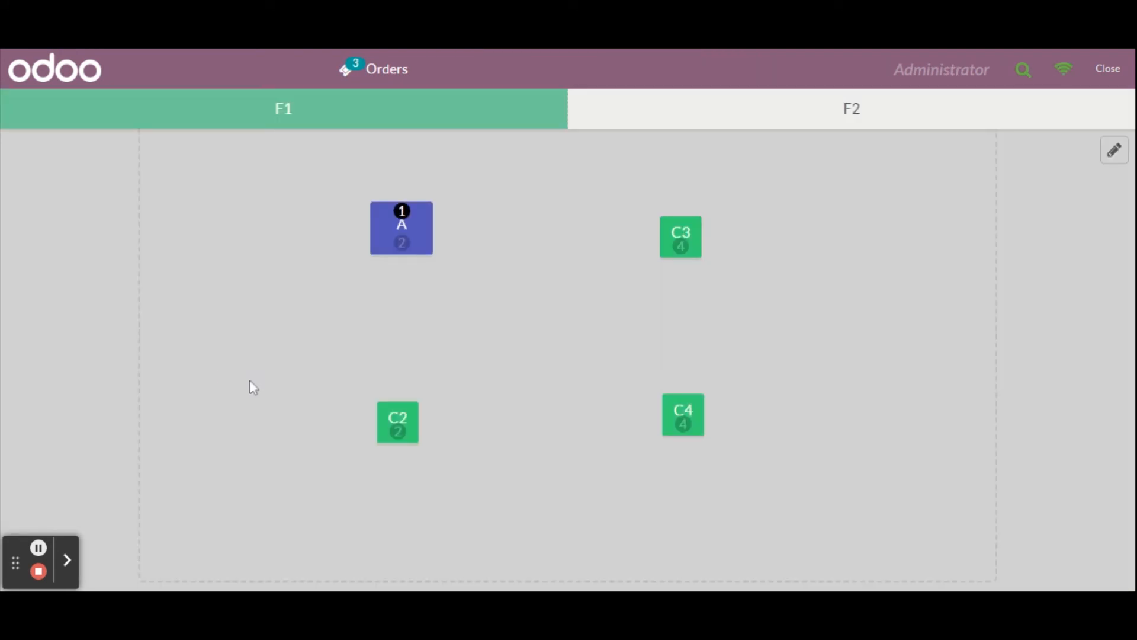
left_click(402, 431)
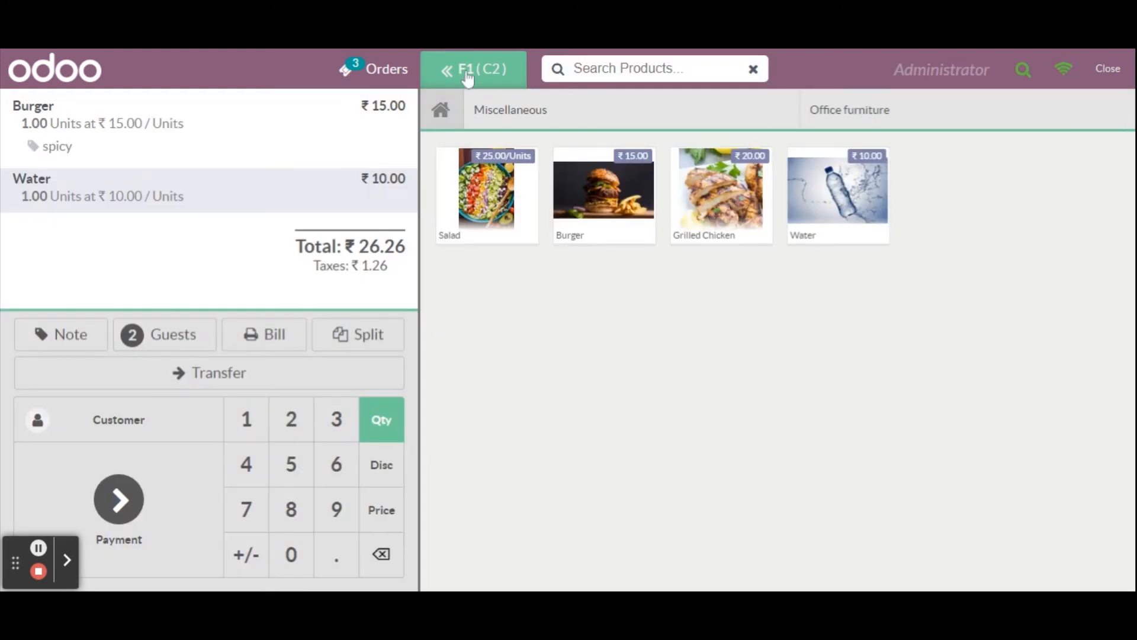
left_click(467, 74)
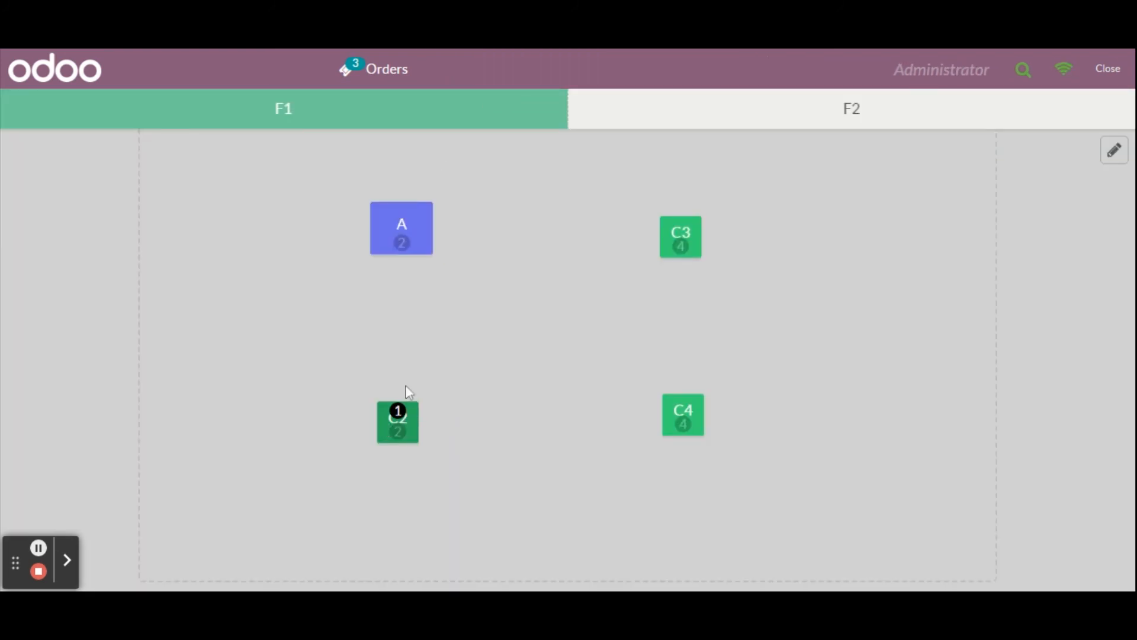
left_click(402, 428)
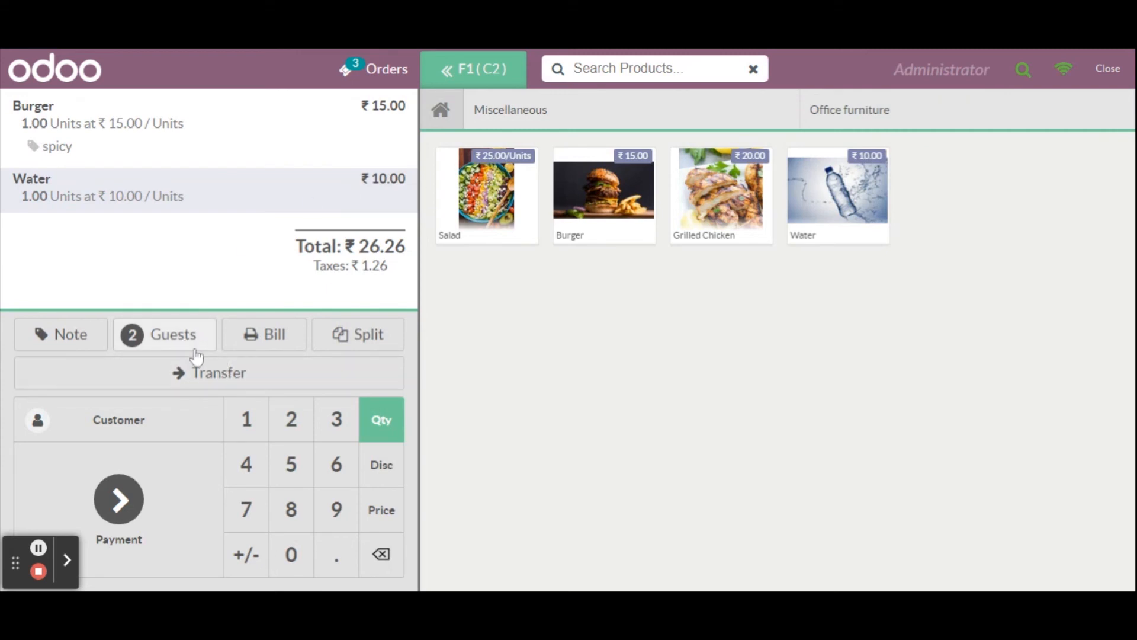
Preview the printable bill for table C2 and return to the order
left_click(274, 345)
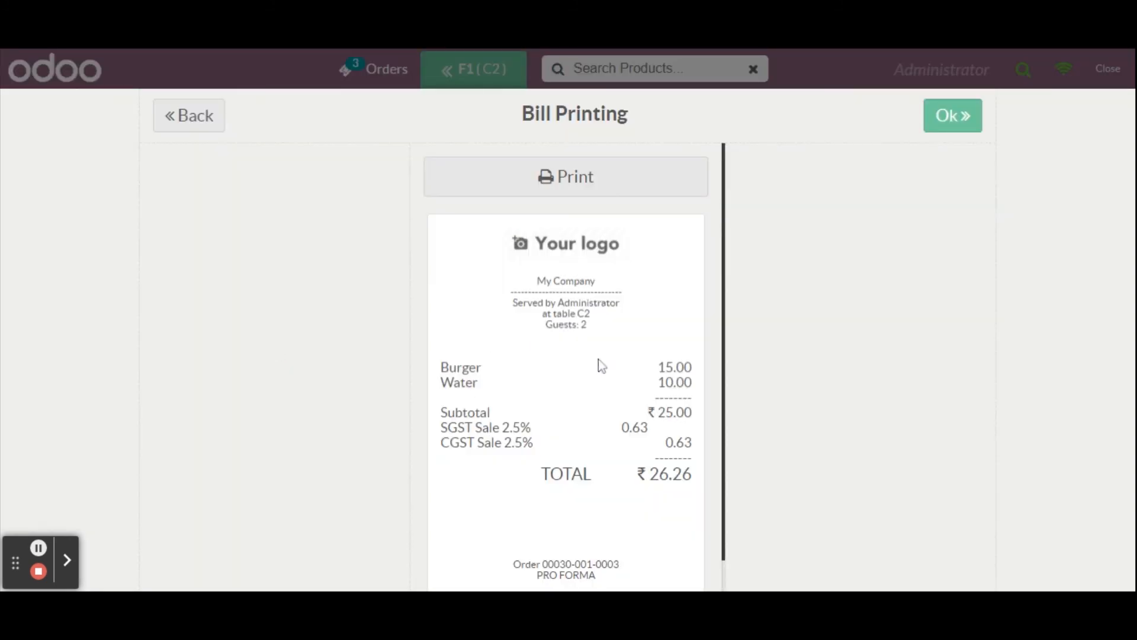
scroll(576, 458, "down", 1)
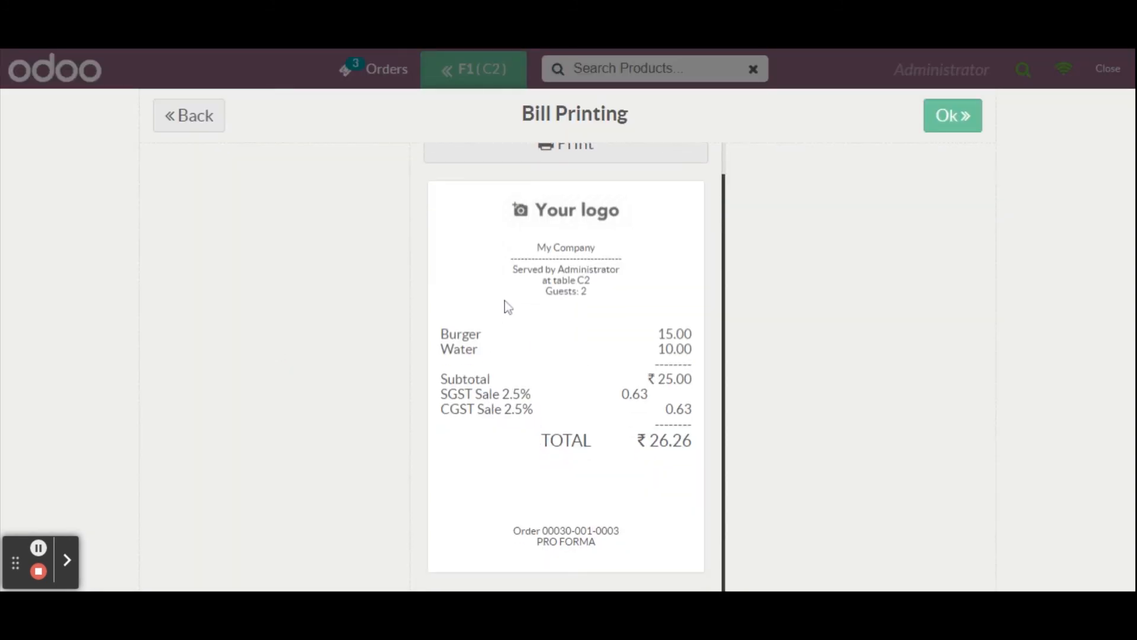
left_click(198, 114)
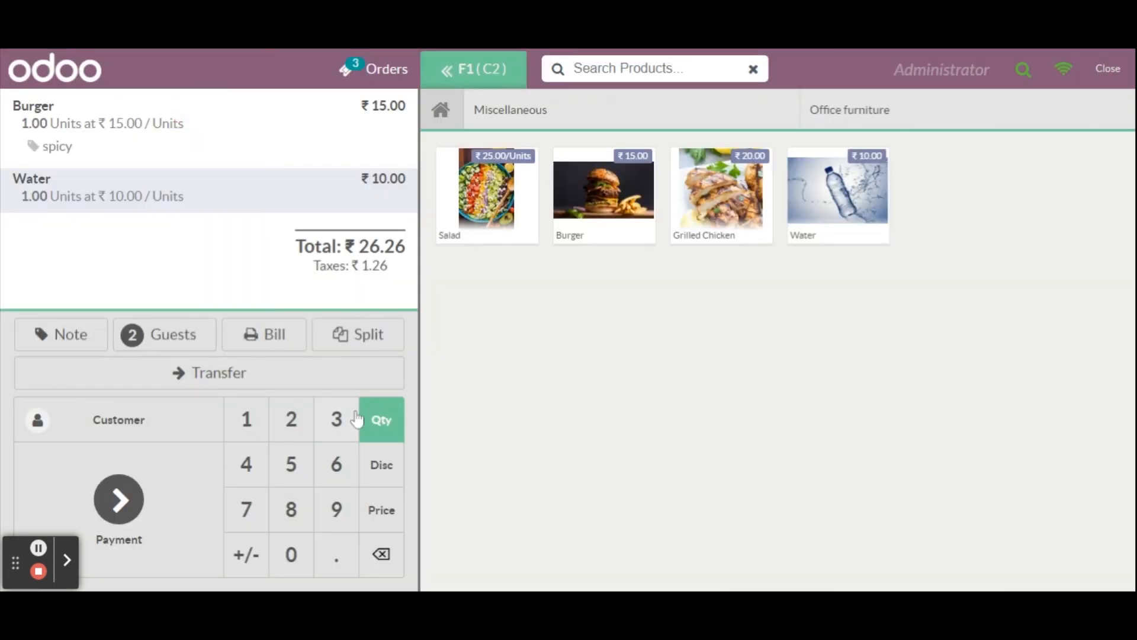
Split the Burger off table C2's bill and pay for it by Bank
left_click(365, 342)
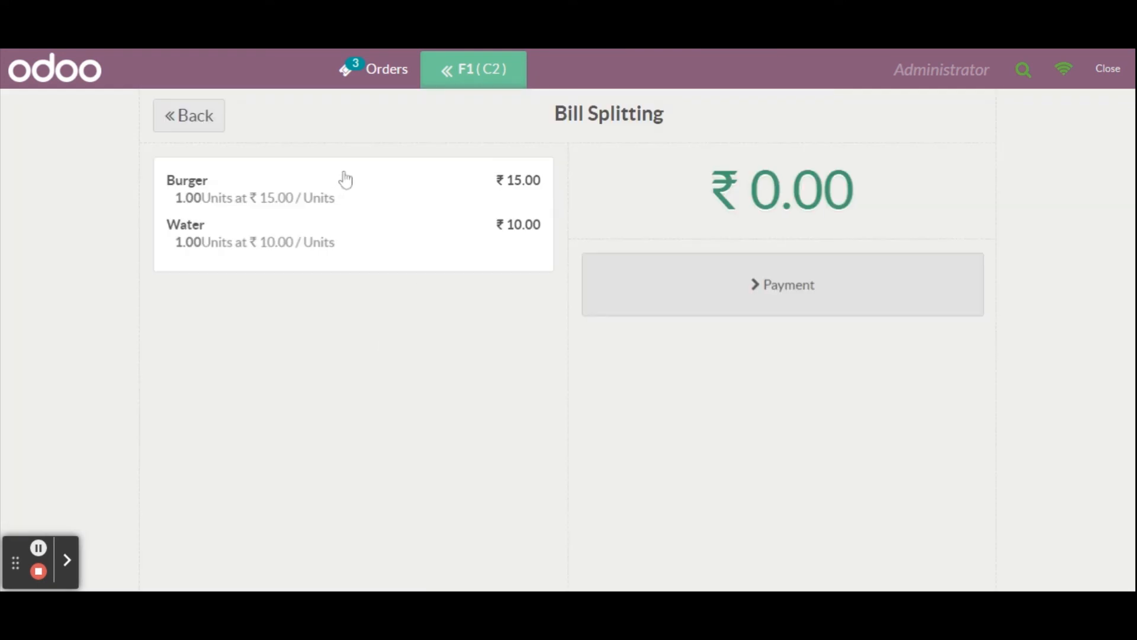
left_click(426, 191)
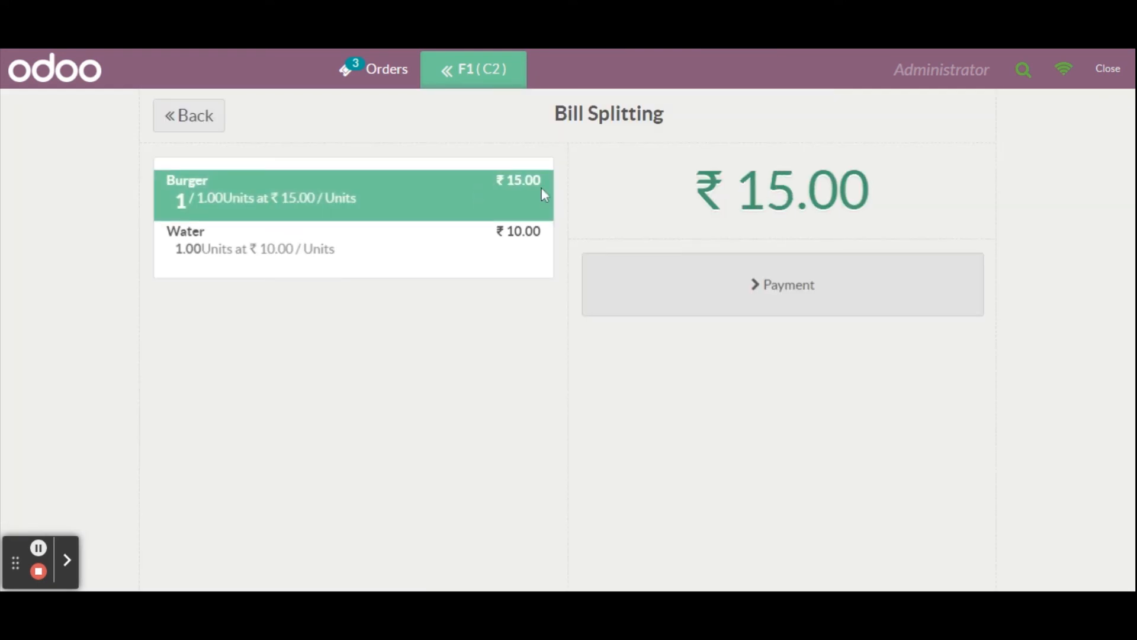
left_click(712, 288)
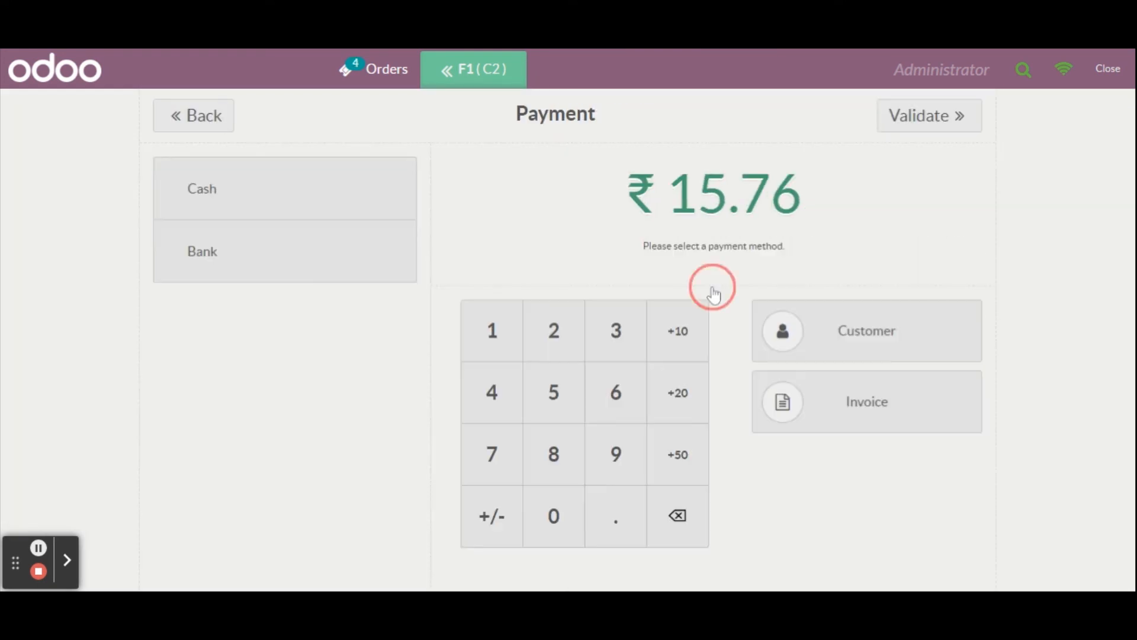
left_click(295, 259)
left_click(936, 122)
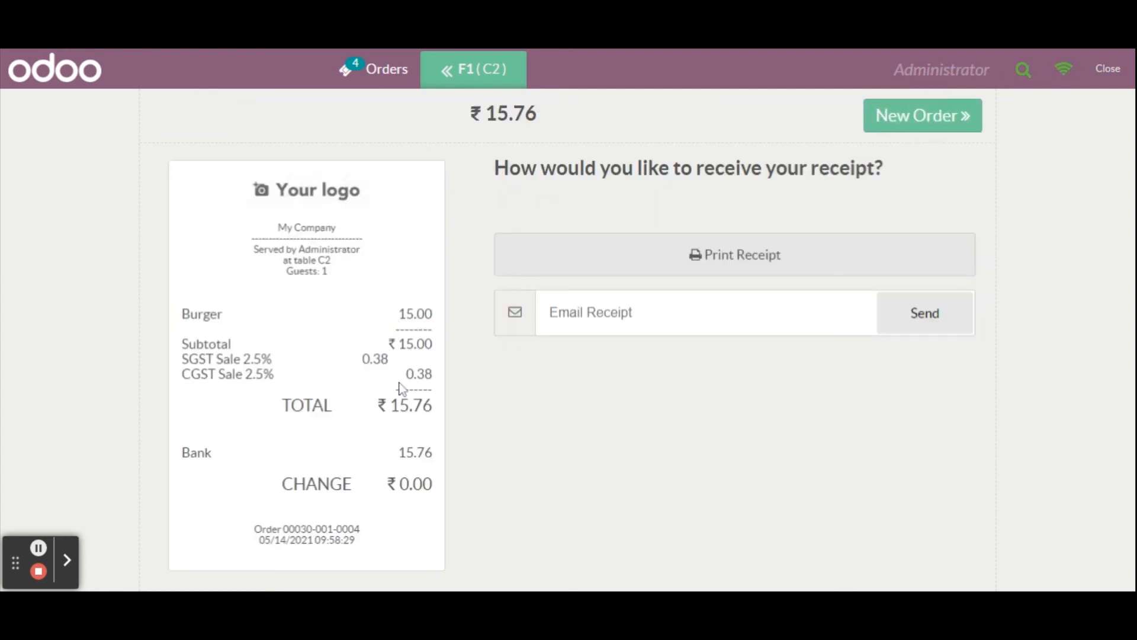
Reopen table C2's remaining Water order and validate its payment with 50.00 in cash
left_click(449, 70)
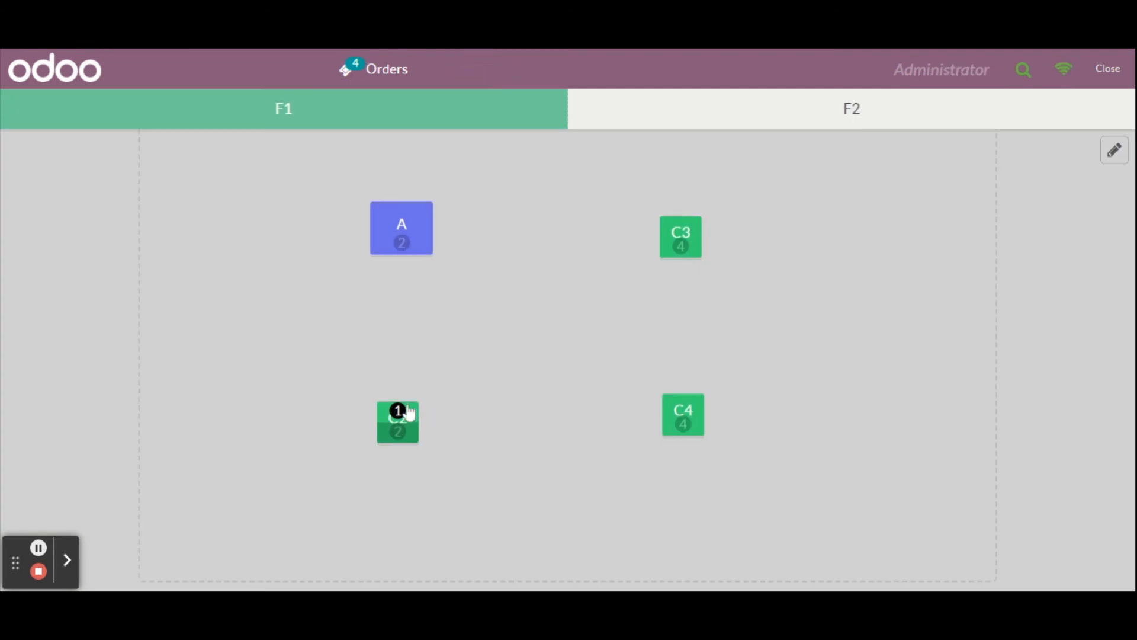
left_click(409, 413)
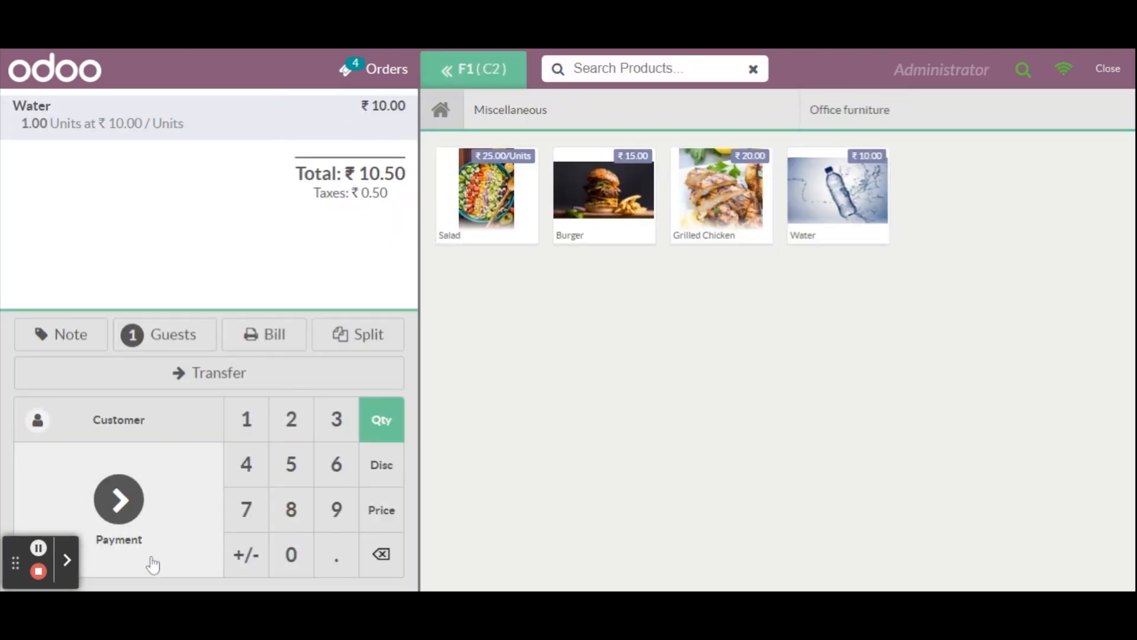
left_click(124, 505)
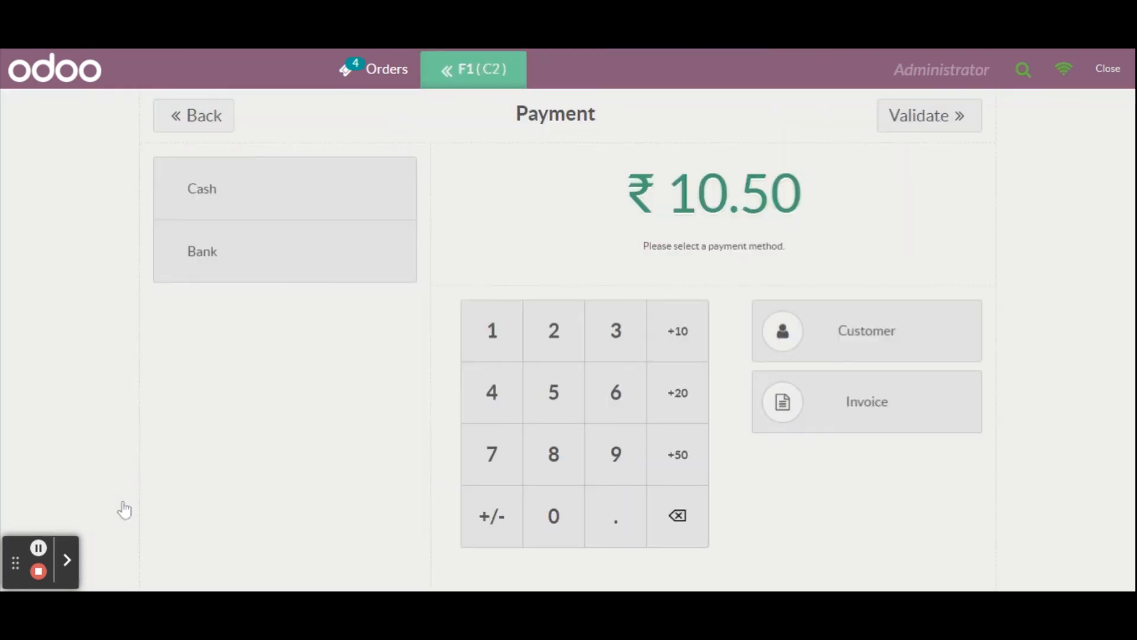
left_click(288, 172)
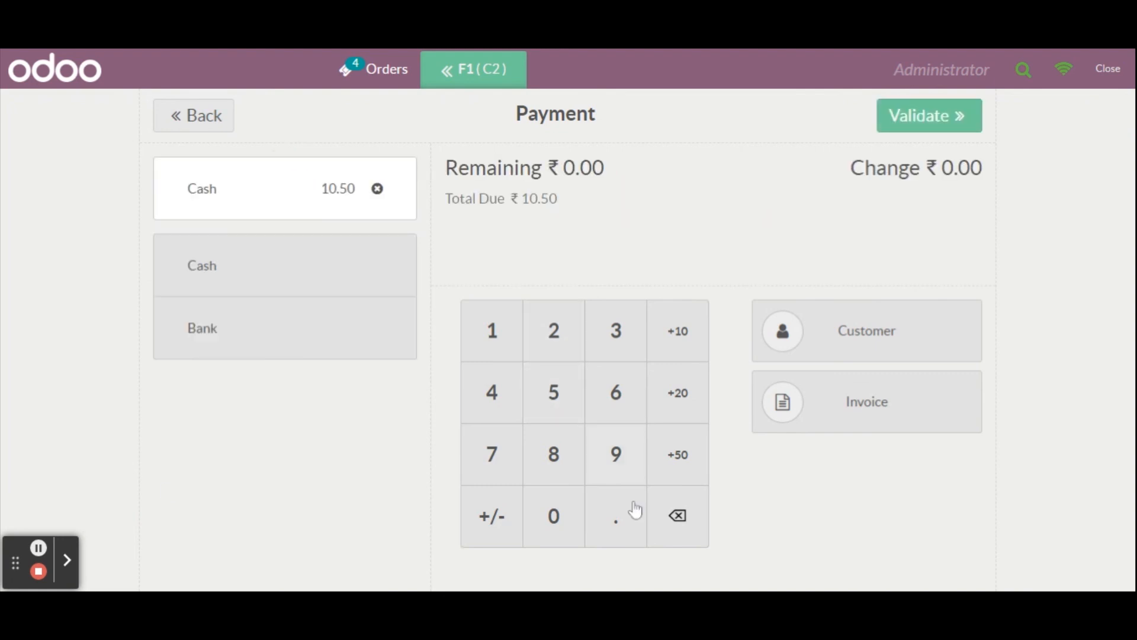
left_click(577, 403)
left_click(570, 528)
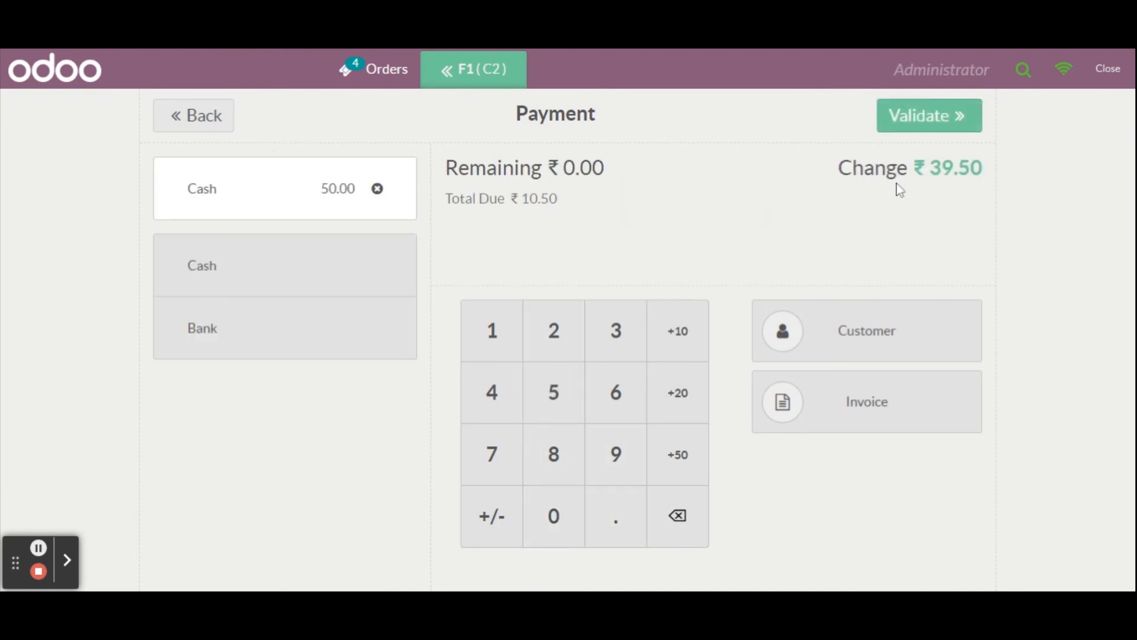
left_click(927, 119)
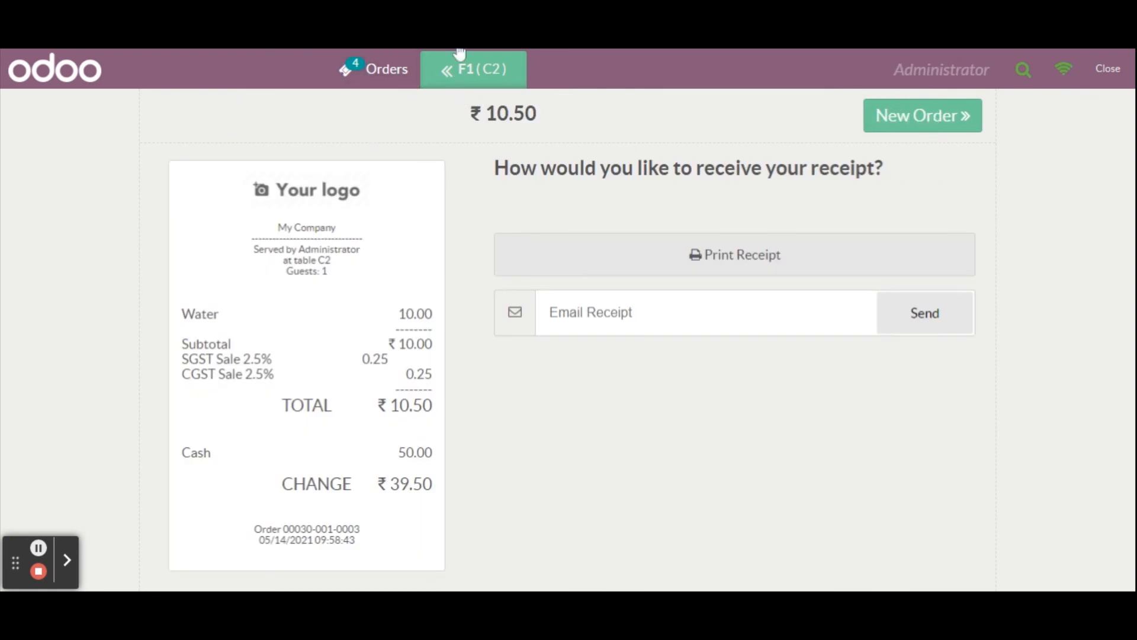
Leave the restaurant register and close the JD Restaurant session from the dashboard
left_click(1094, 88)
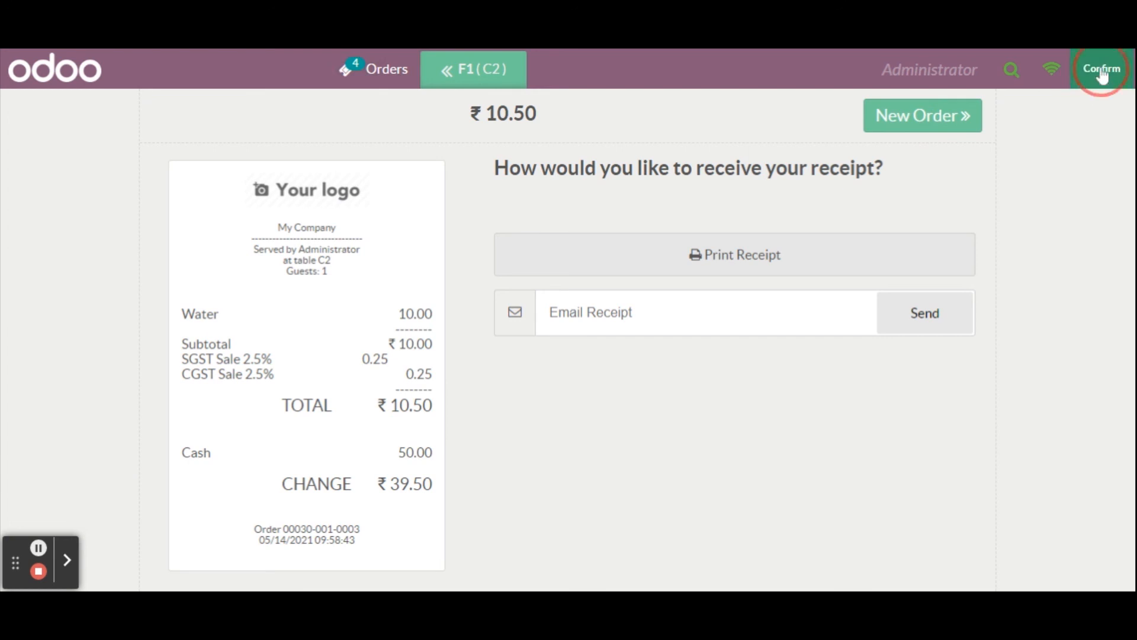
left_click(1095, 89)
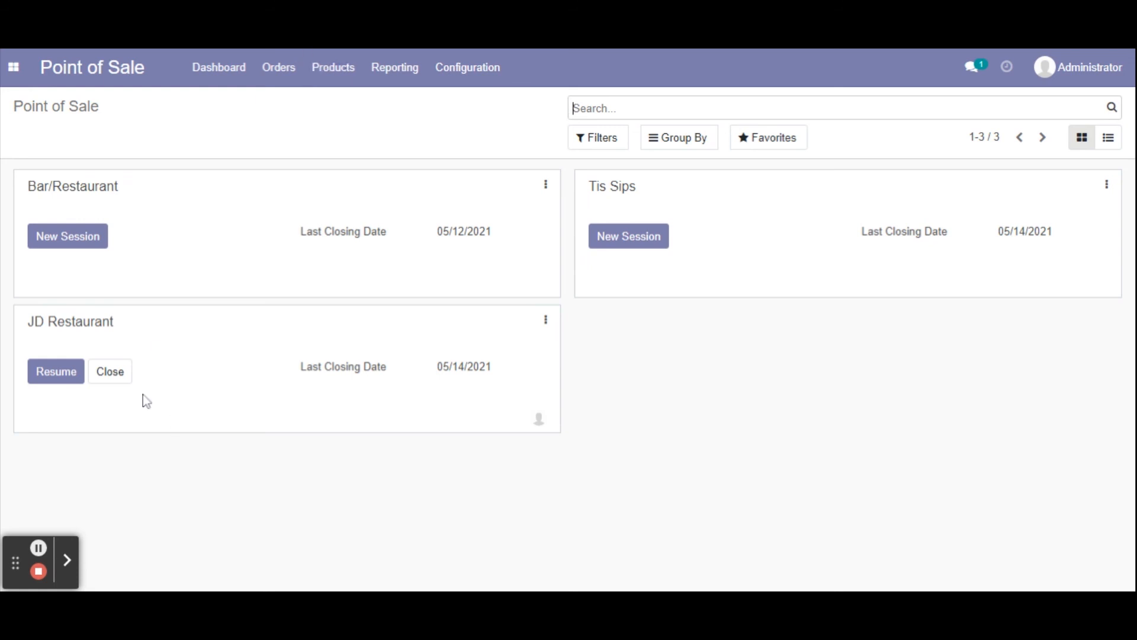
left_click(112, 374)
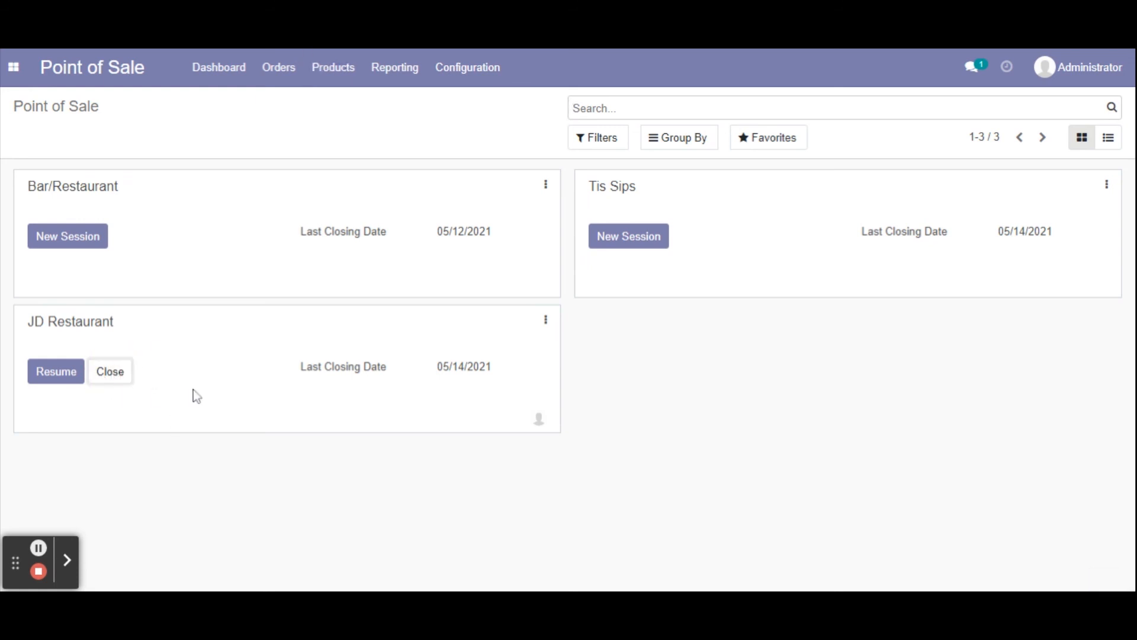